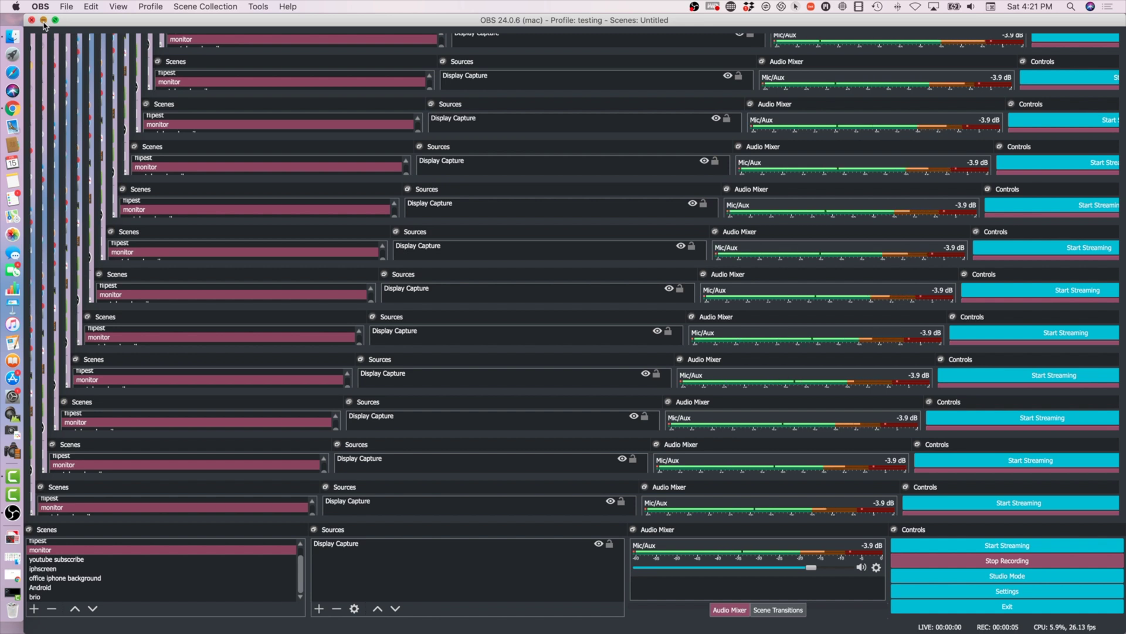
Minimize the OBS window, restore it from the Dock, then minimize it again to show the desktop
click(43, 23)
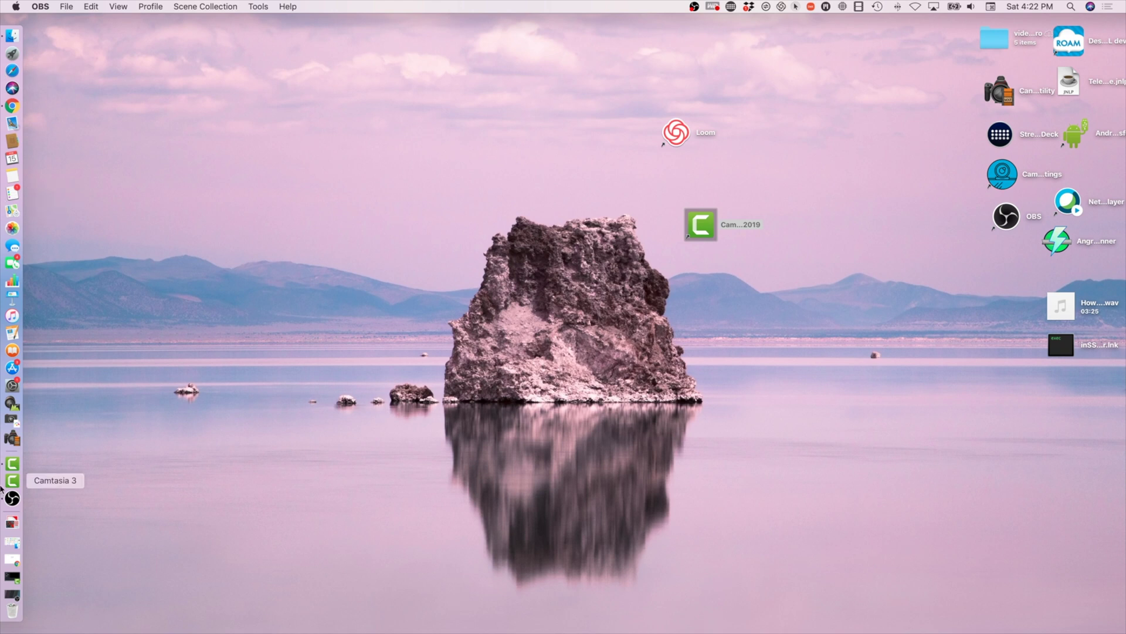
click(18, 501)
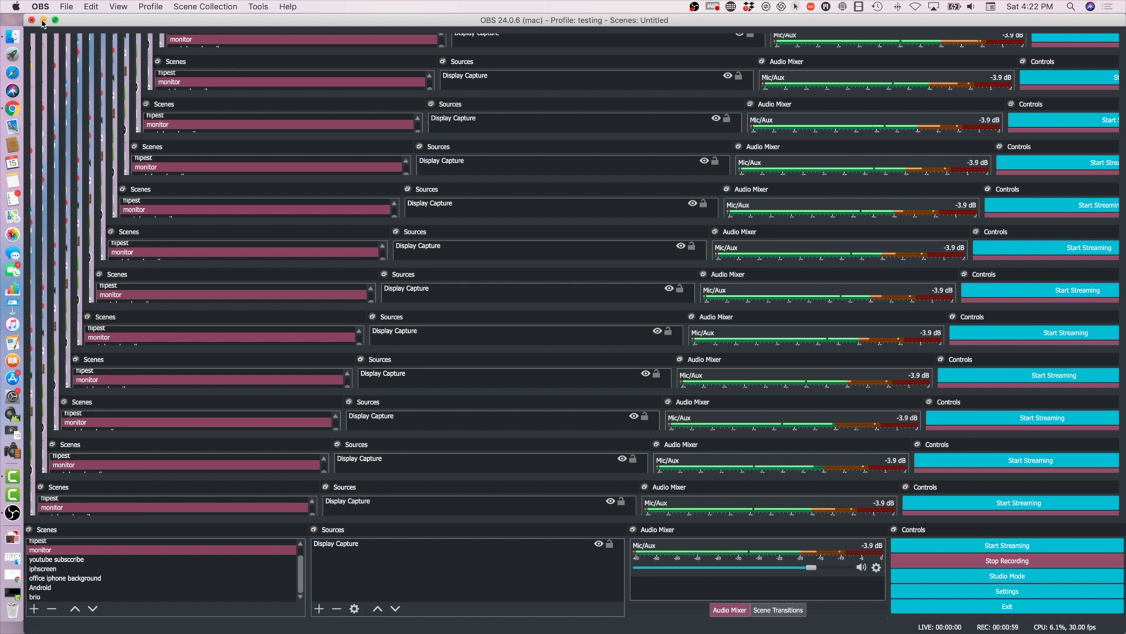
click(44, 21)
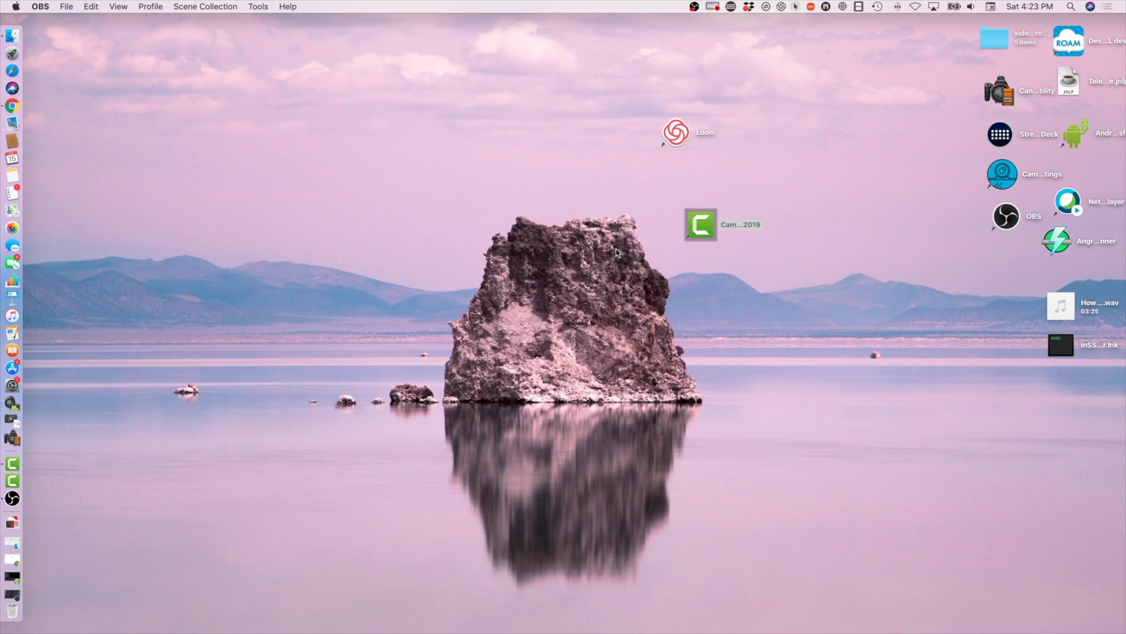
key(super+Tab)
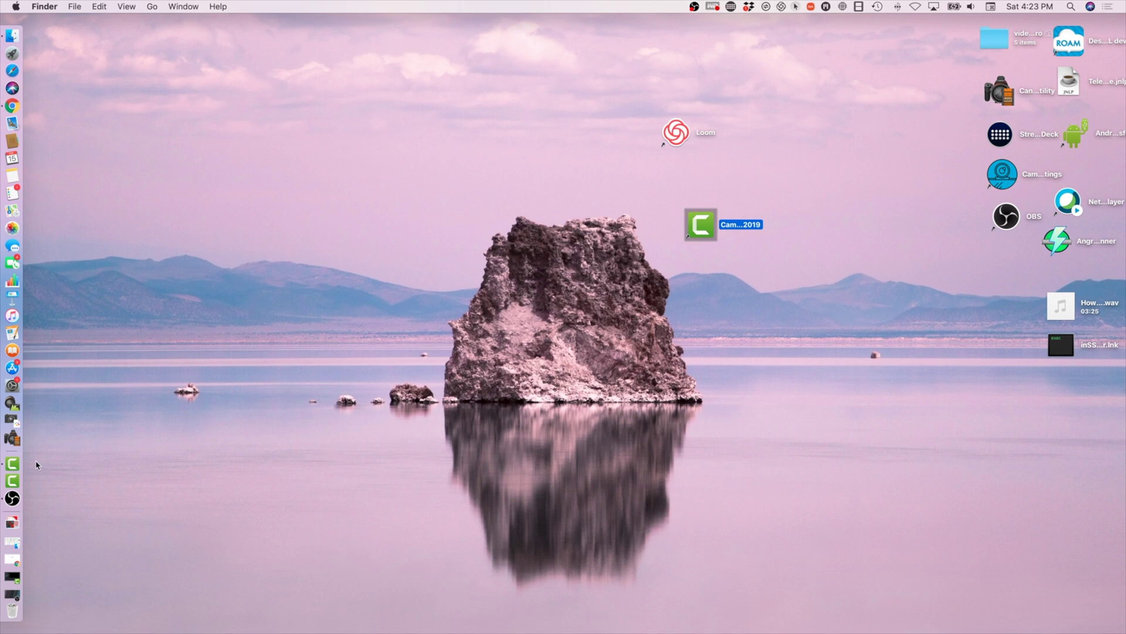
Open the Camtasia 2019 editor from the Dock and launch the Recorder
click(13, 463)
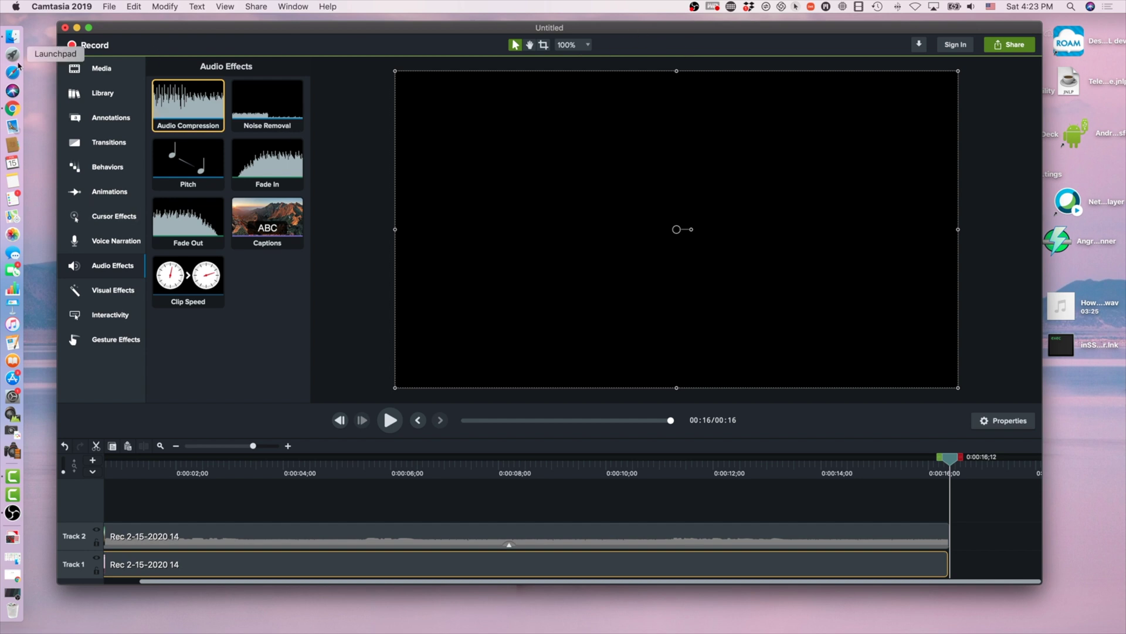
click(86, 47)
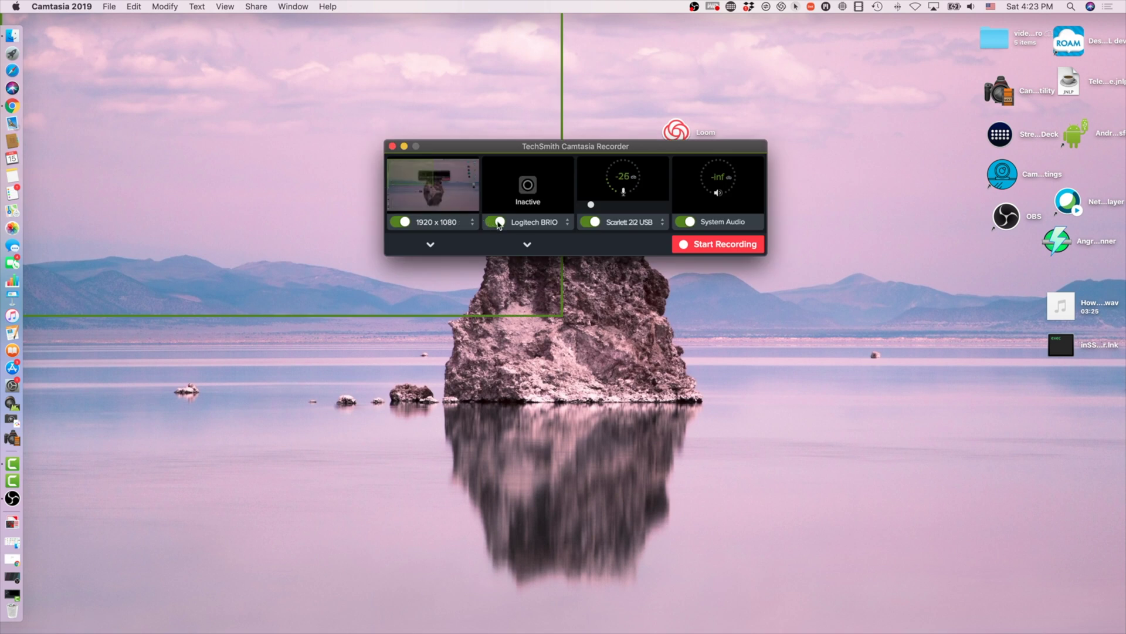
Try Cam Link 4K and Logitech BRIO, then settle on FaceTime HD Camera as the webcam
click(533, 227)
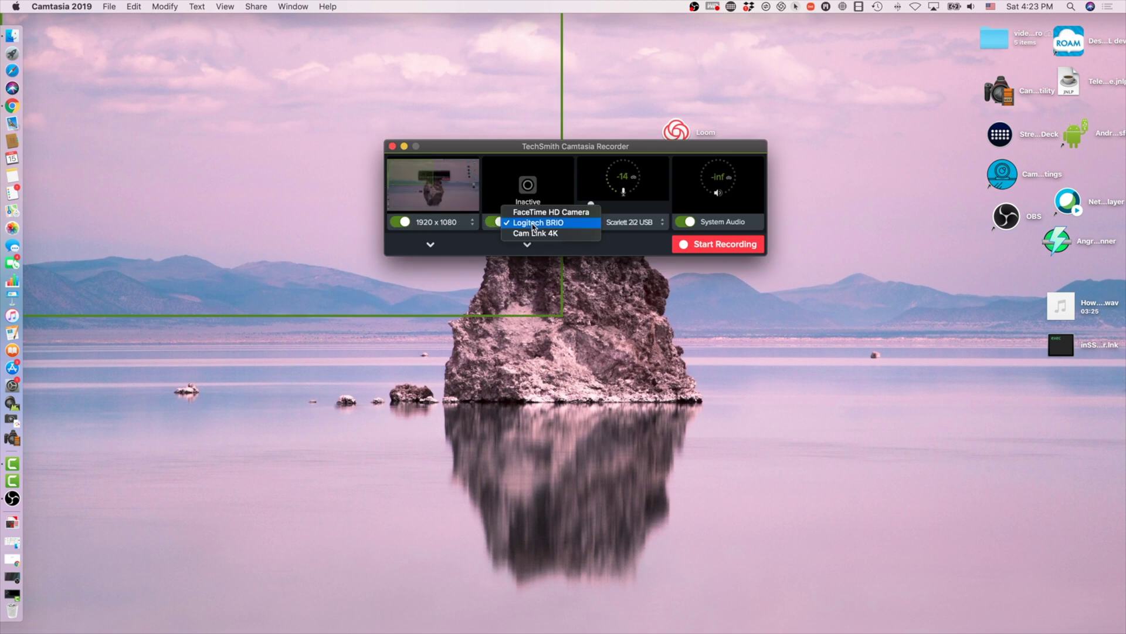
click(534, 234)
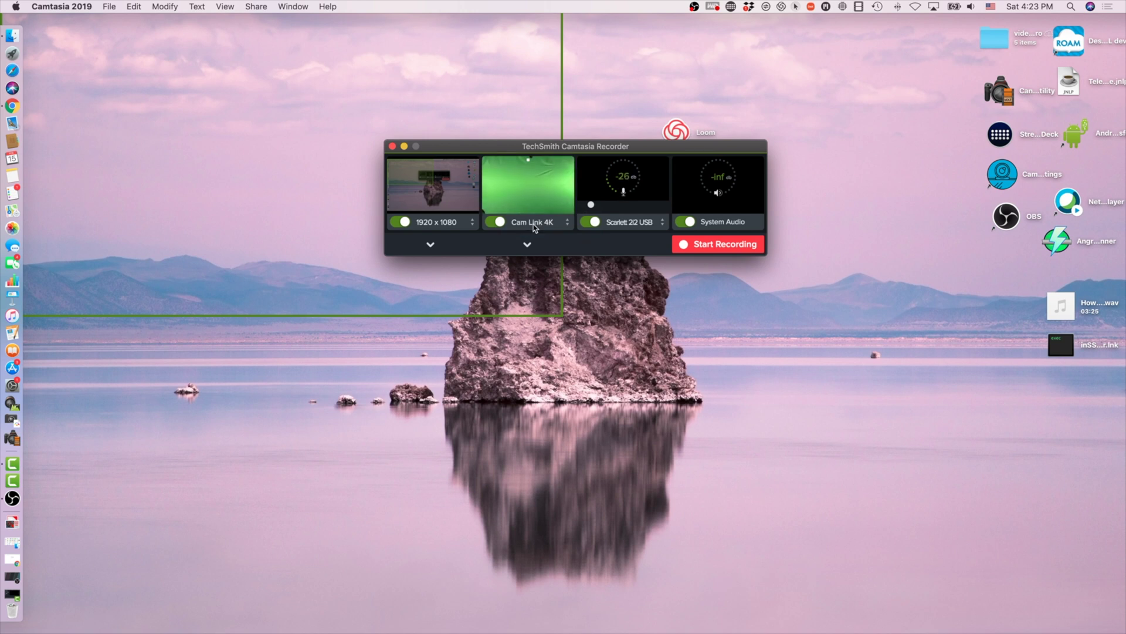
click(535, 228)
click(537, 214)
click(538, 217)
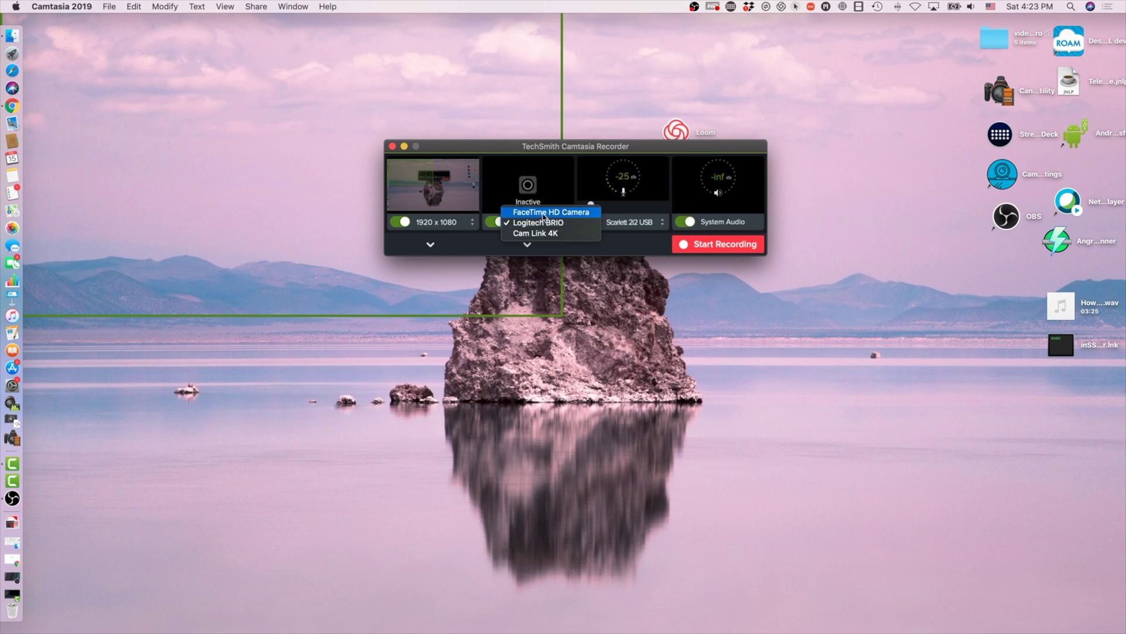
click(542, 213)
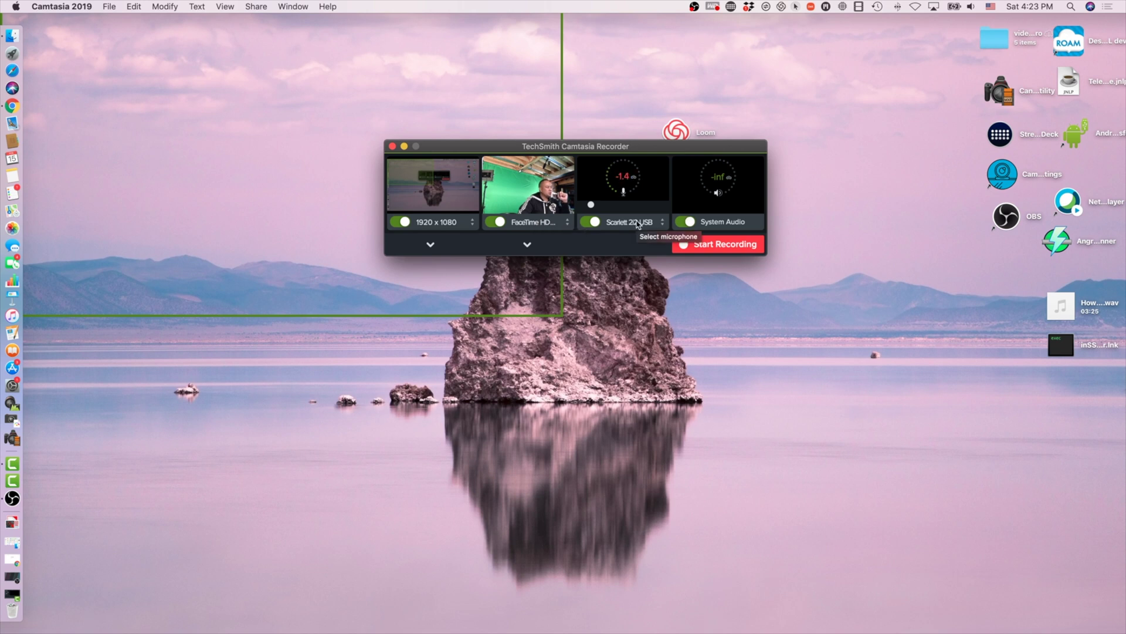
Keep Scarlett 2i2 USB as the microphone and raise the system volume
click(638, 223)
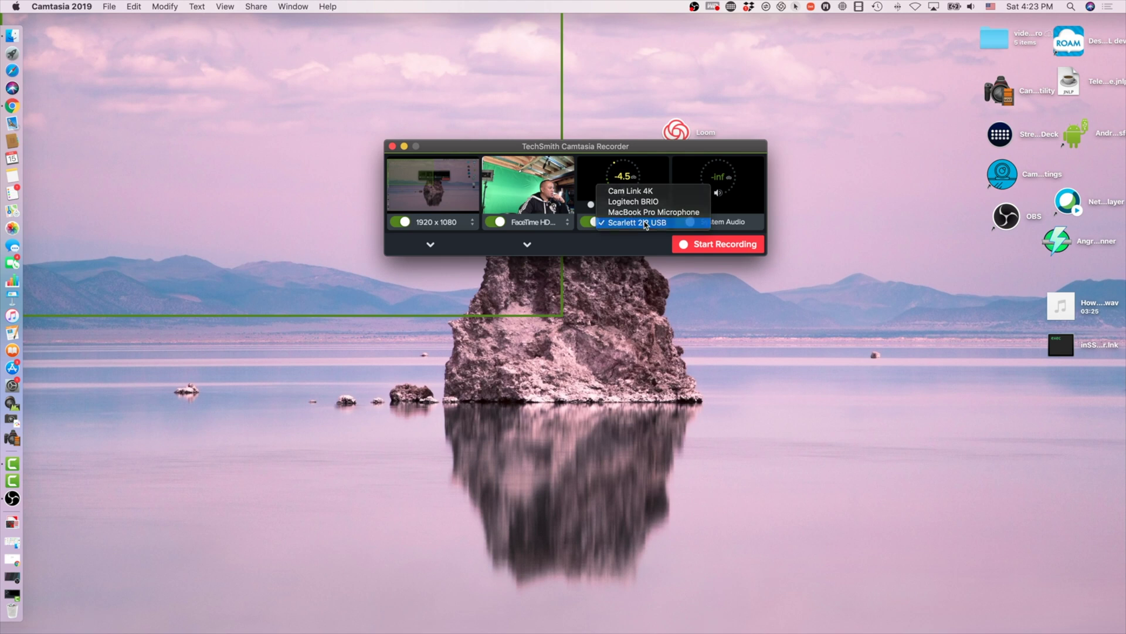
click(645, 223)
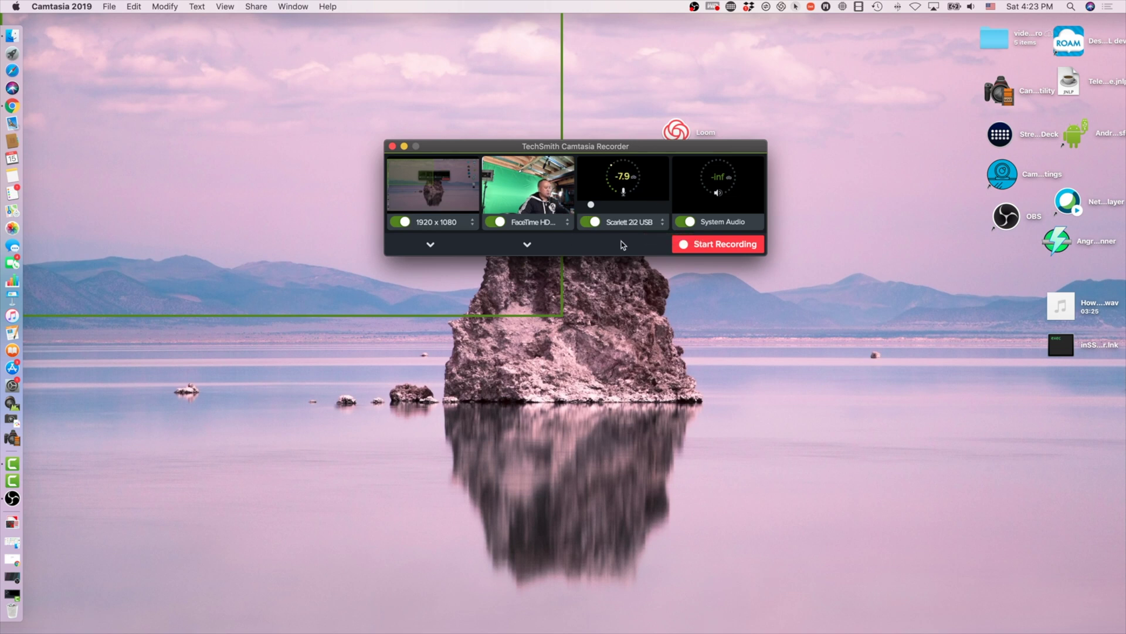
key(XF86AudioRaiseVolume)
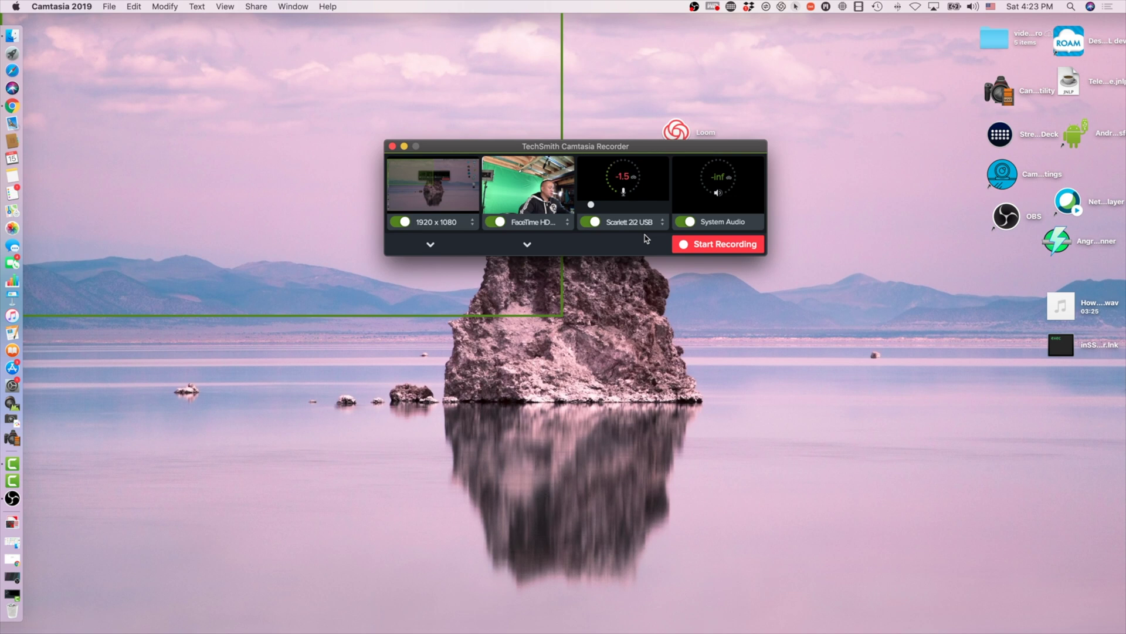
Record a 16-second screen-and-webcam test, stopping it from the menu-bar recorder icon
click(711, 247)
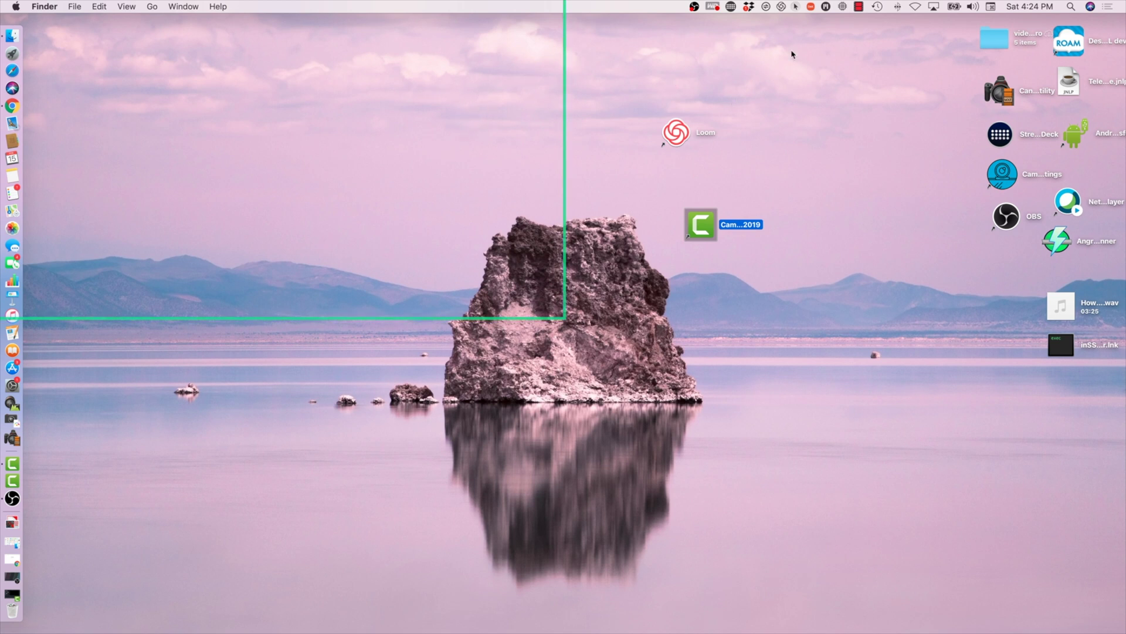
click(861, 18)
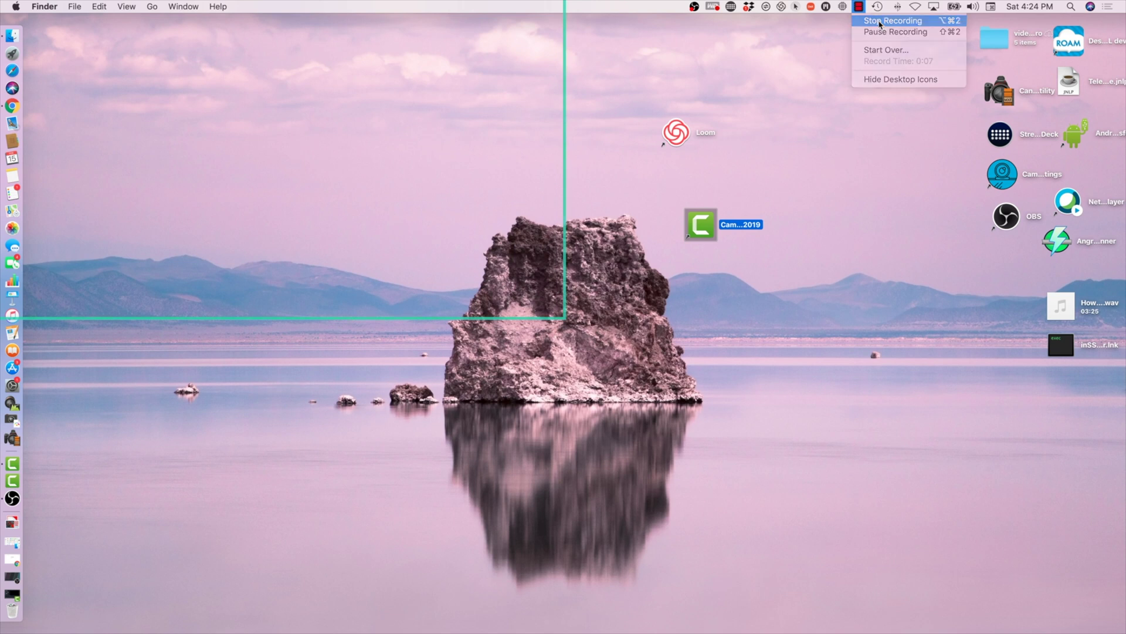
click(880, 25)
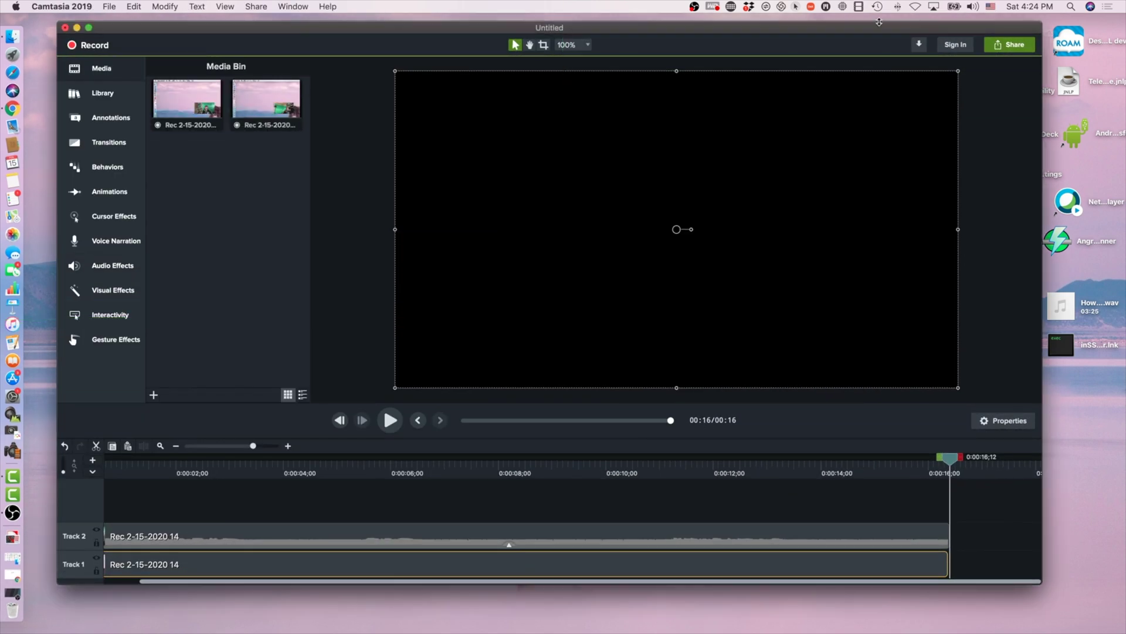
Delete the old clip from the Media Bin and timeline, then place the new recording on Tracks 1 and 2
click(196, 113)
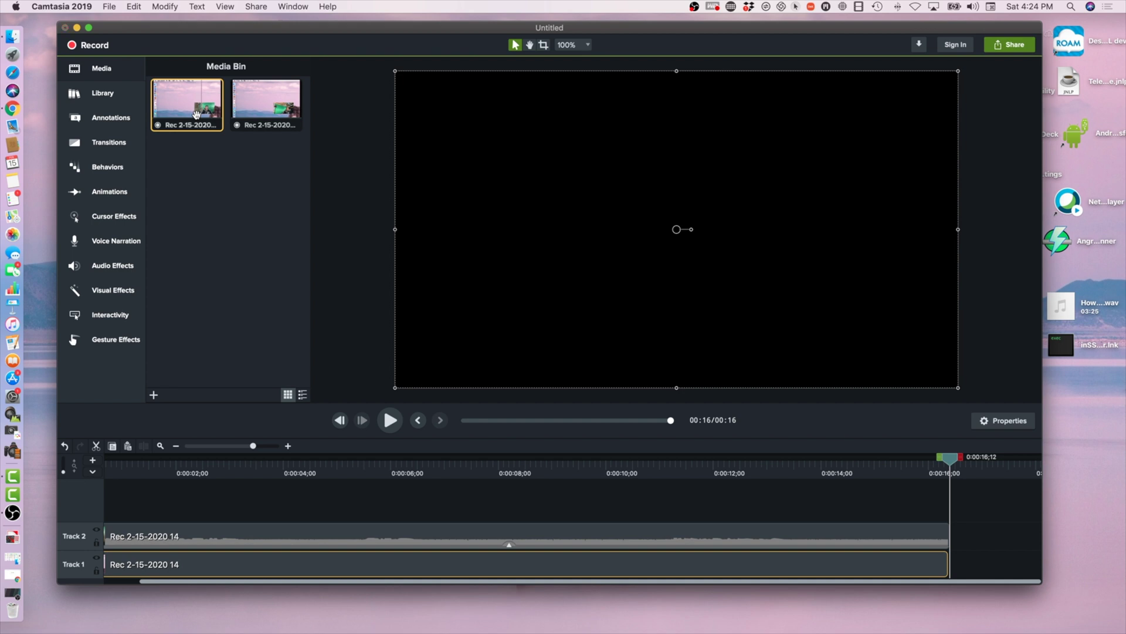
key(Delete)
click(594, 94)
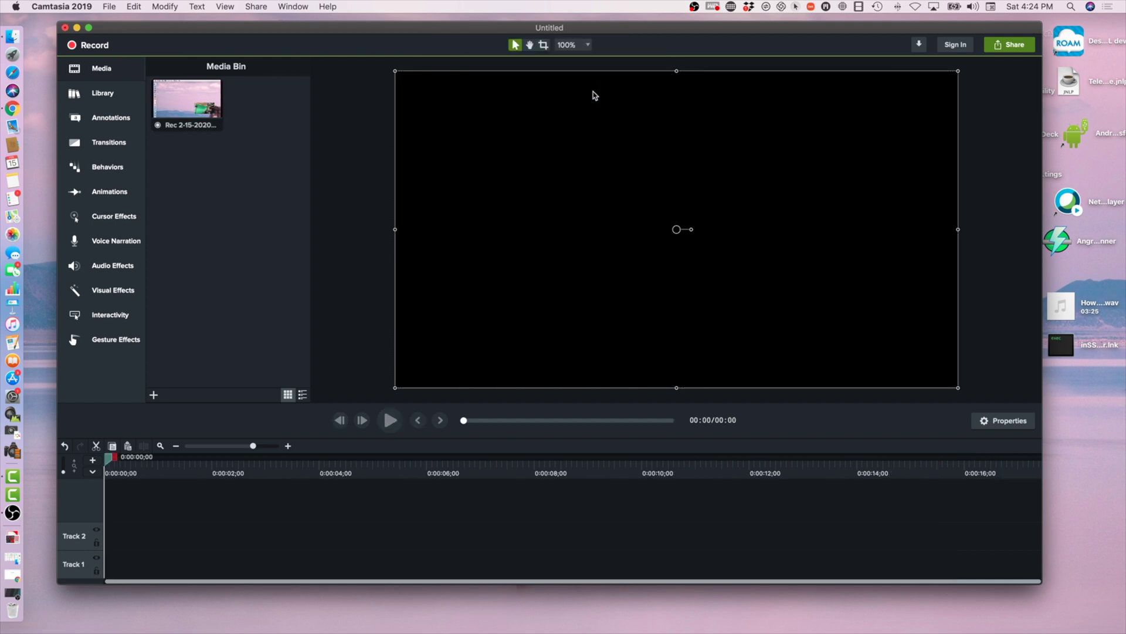
drag(193, 98, 92, 552)
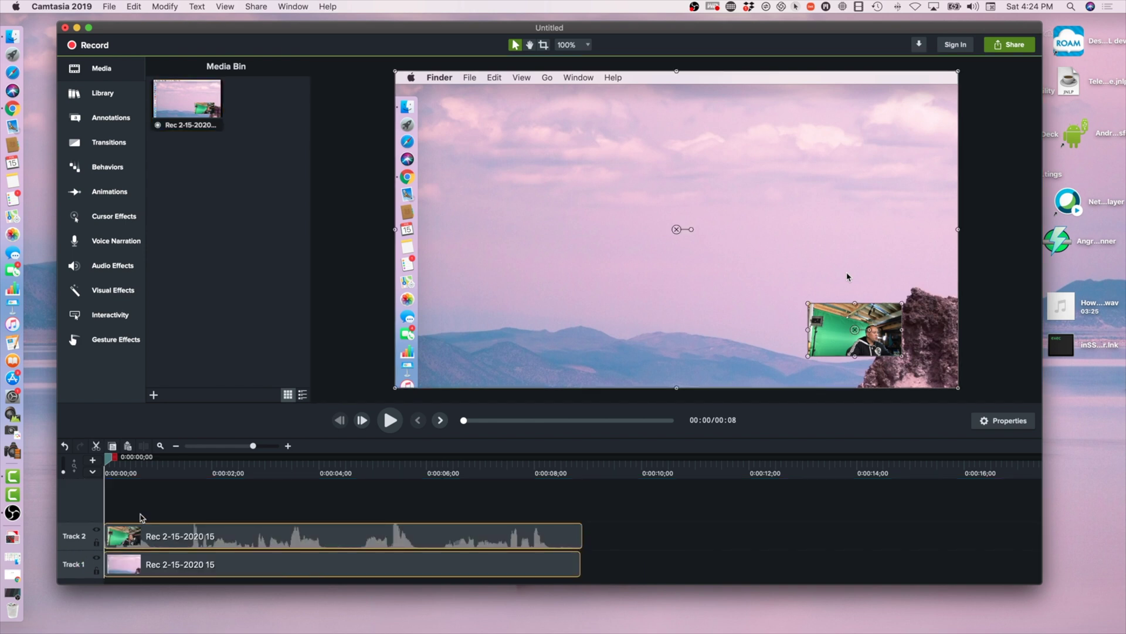
Play the new recording, rewind near the start, and play it through to 00:08
key(space)
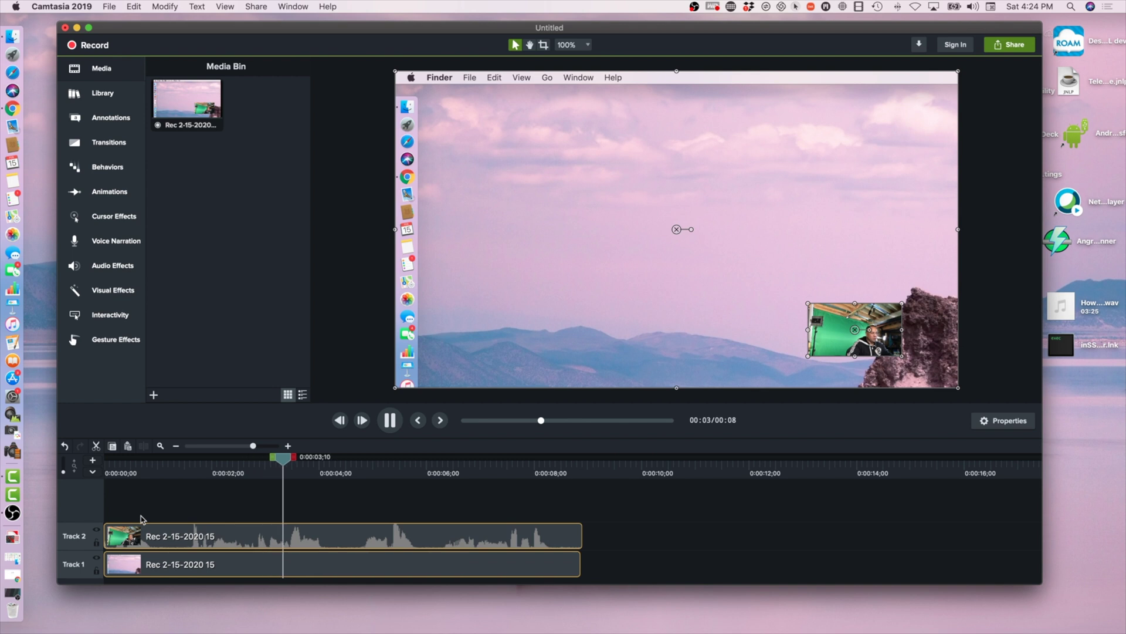
key(space)
drag(287, 460, 158, 477)
key(space)
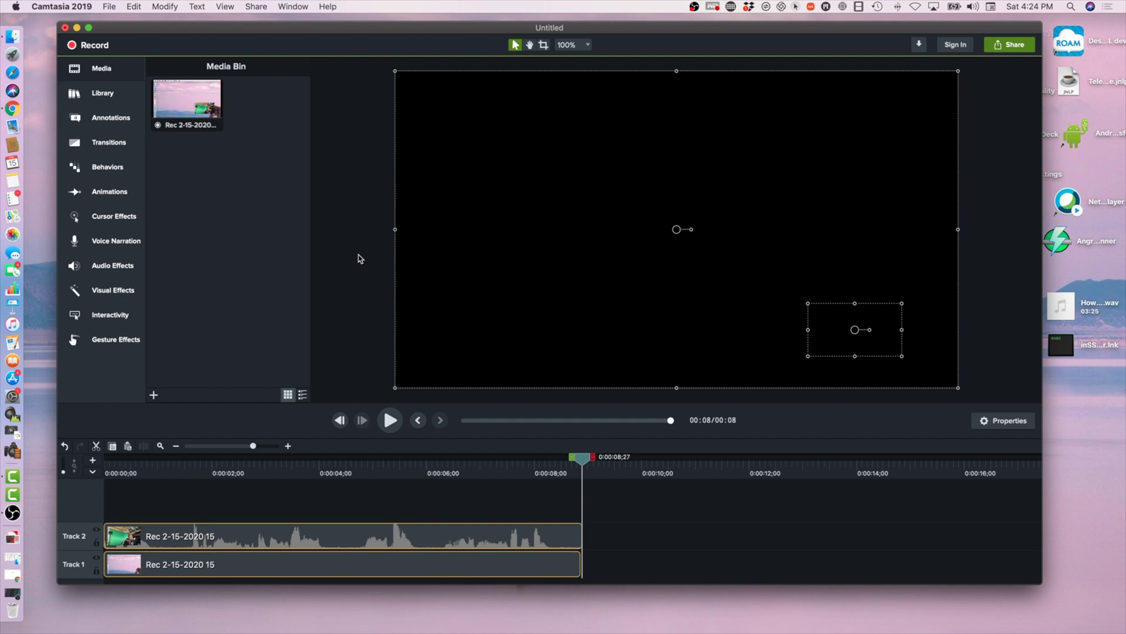
drag(174, 31, 183, 53)
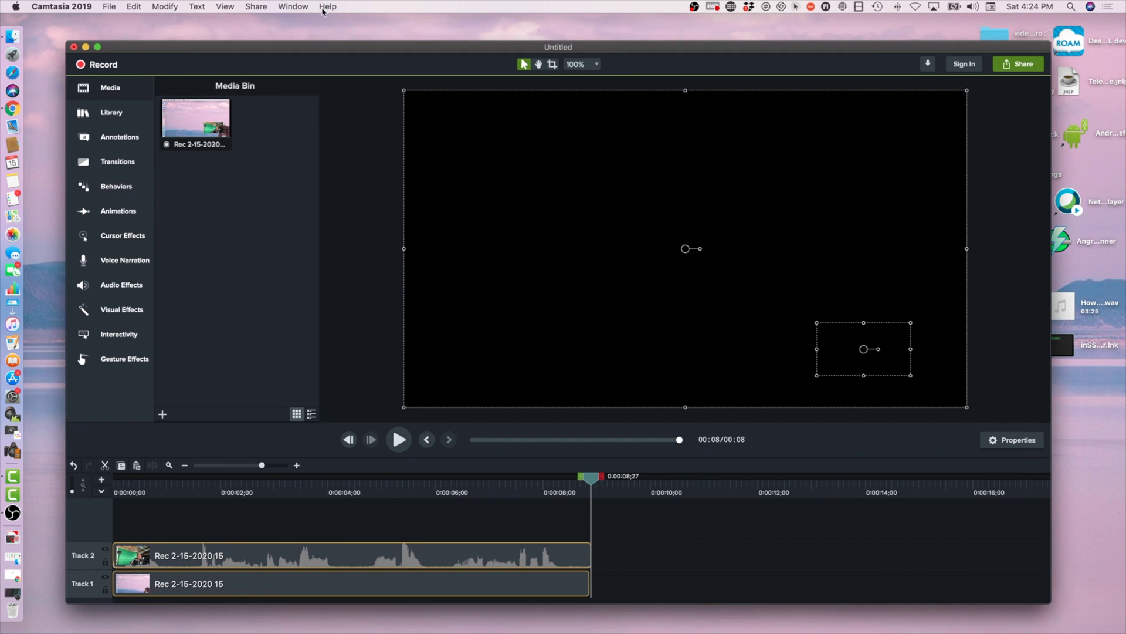
Run Check for Updates, dismiss the error, and retry until version 19.0.7 is offered
click(326, 7)
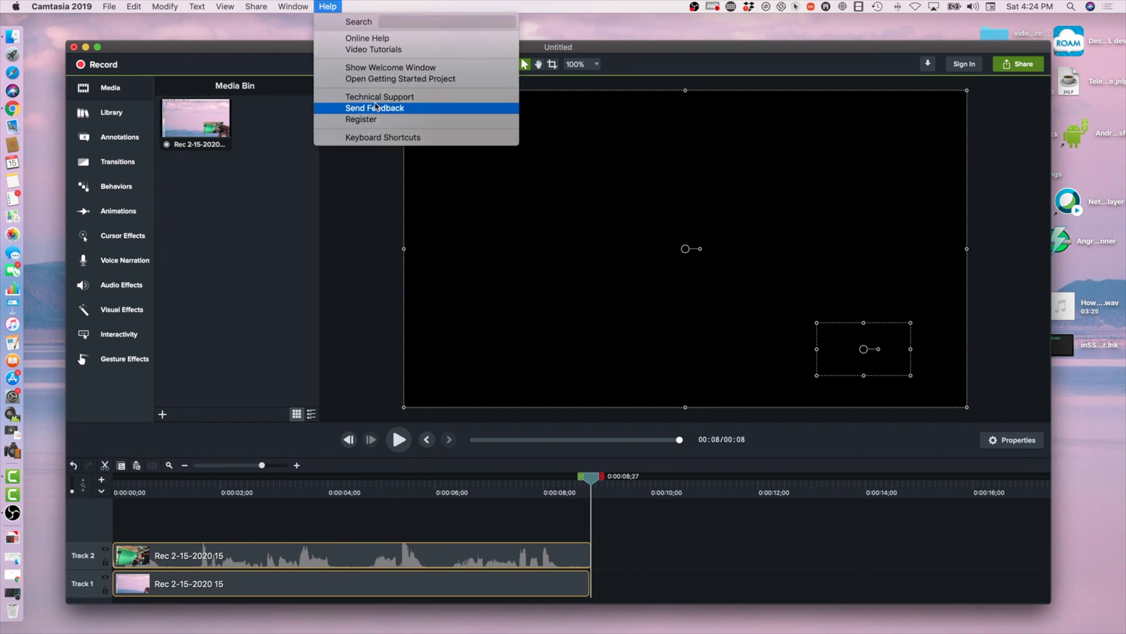
click(328, 5)
click(292, 8)
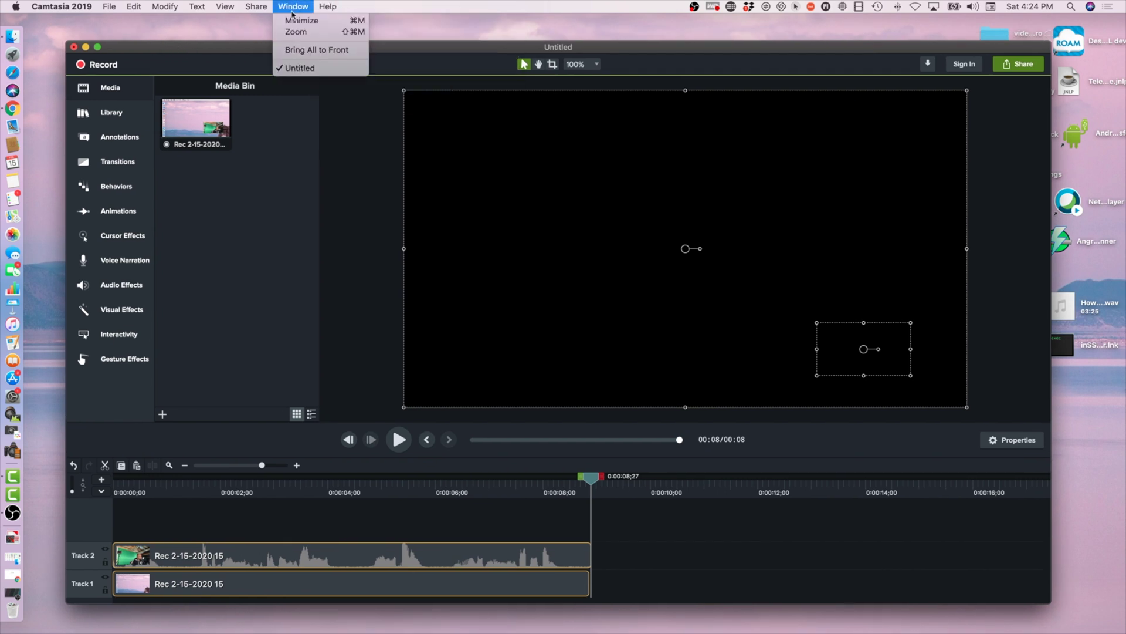
click(73, 8)
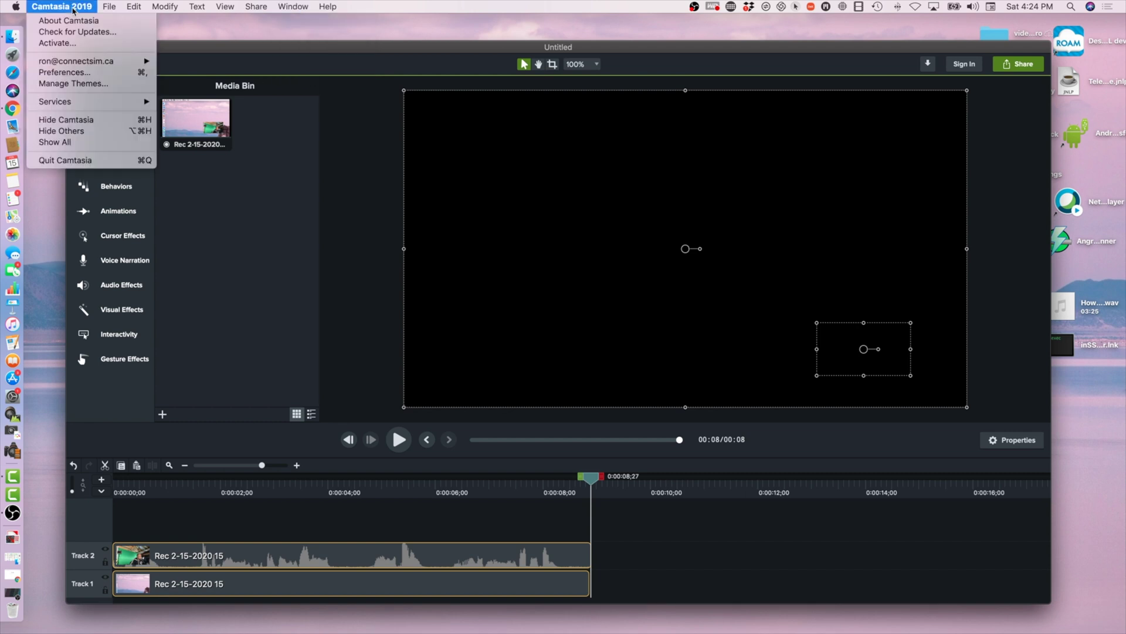
click(70, 32)
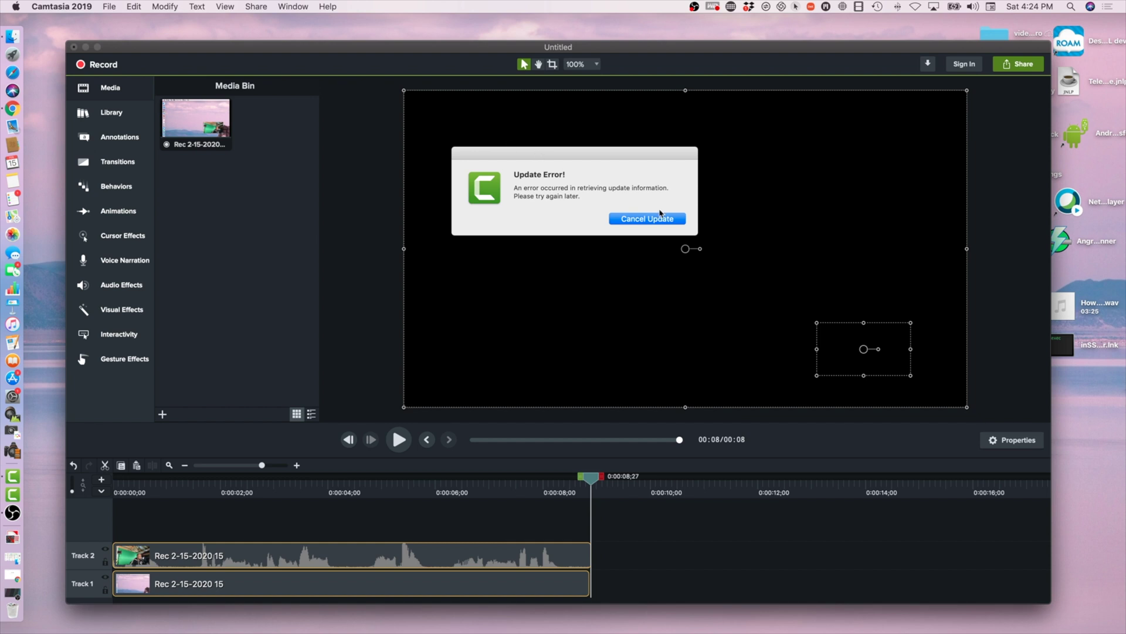
click(667, 218)
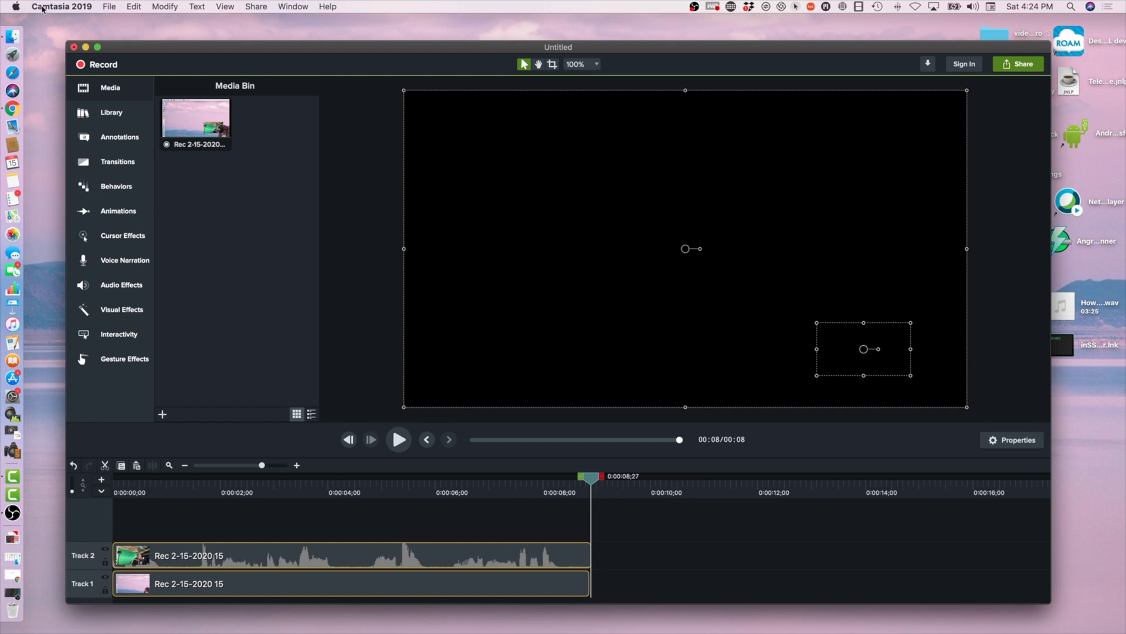
click(43, 8)
click(64, 33)
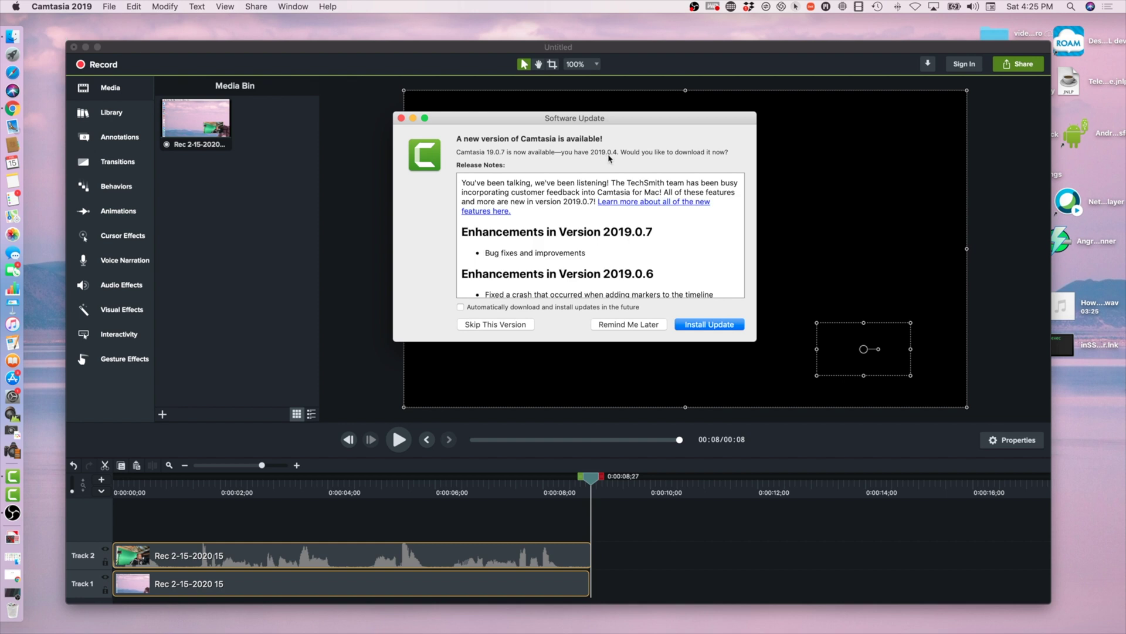
Download the 529.1 MB 2019.0.7 update and choose Install and Relaunch
click(698, 327)
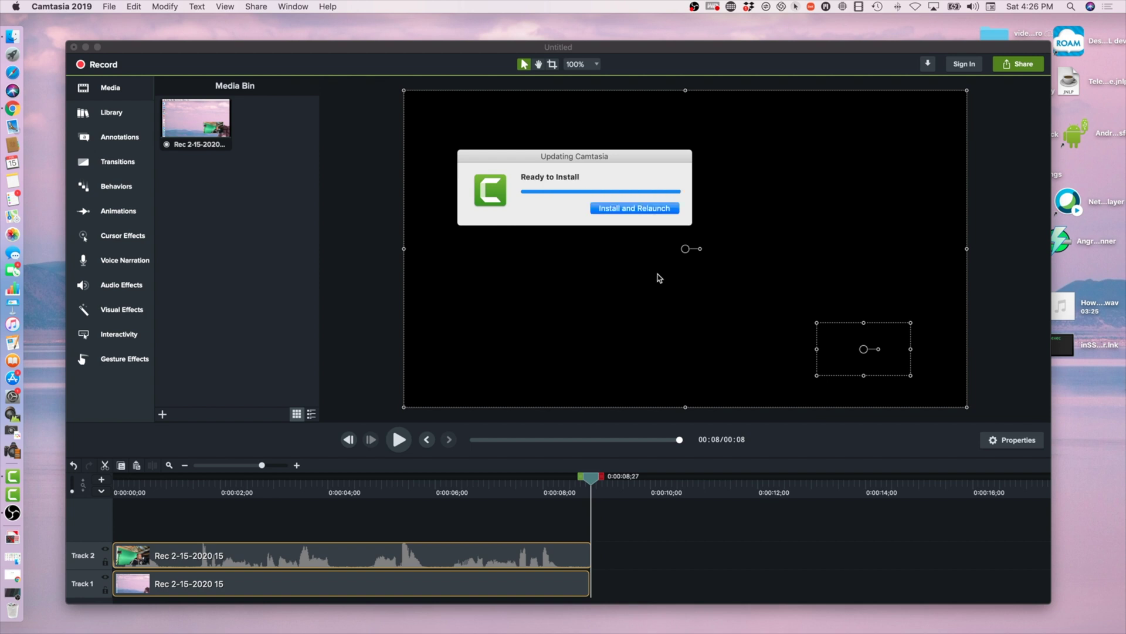
click(647, 212)
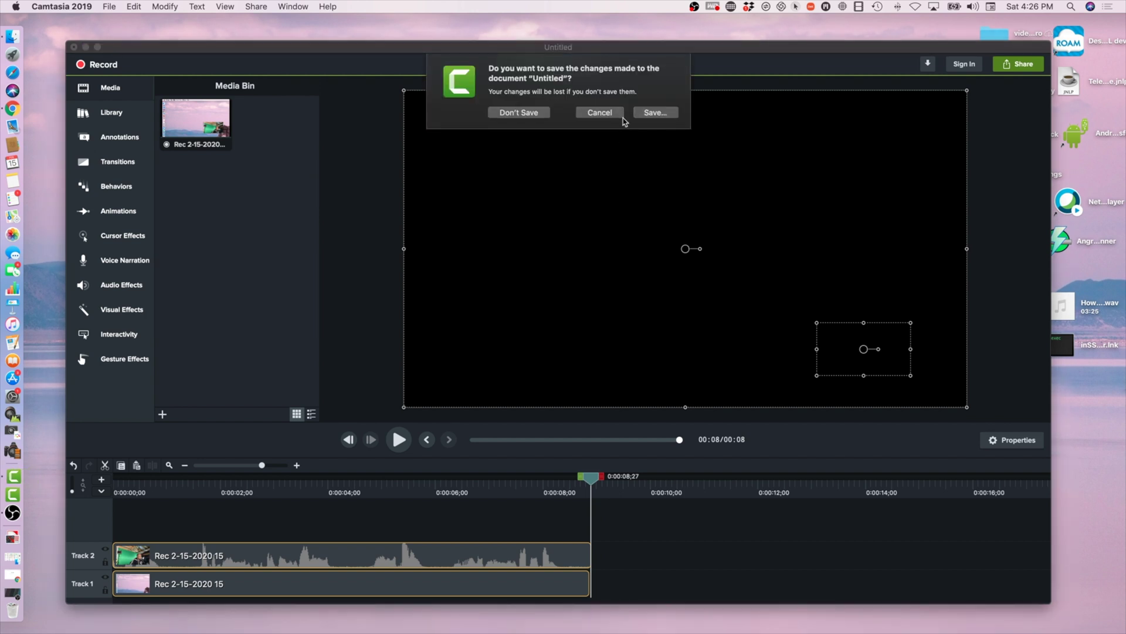
Discard the Untitled project without saving, then create a new project after the relaunch
click(534, 113)
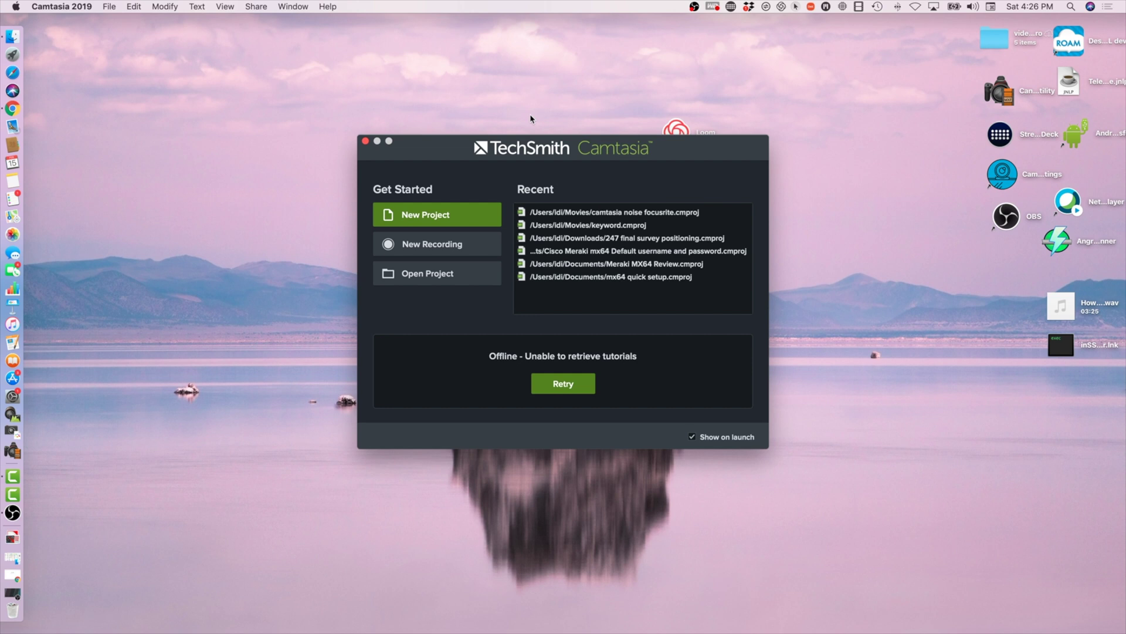
click(490, 212)
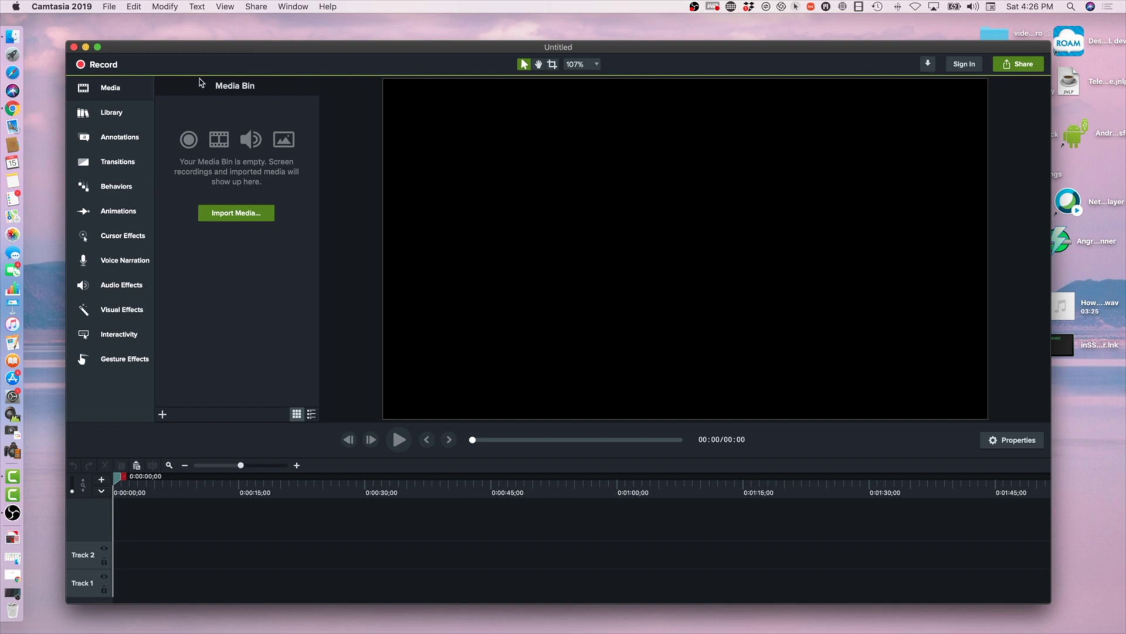
Minimize the editor and in the Recorder switch the webcam to Logitech BRIO, then back to FaceTime HD Camera
key(super+m)
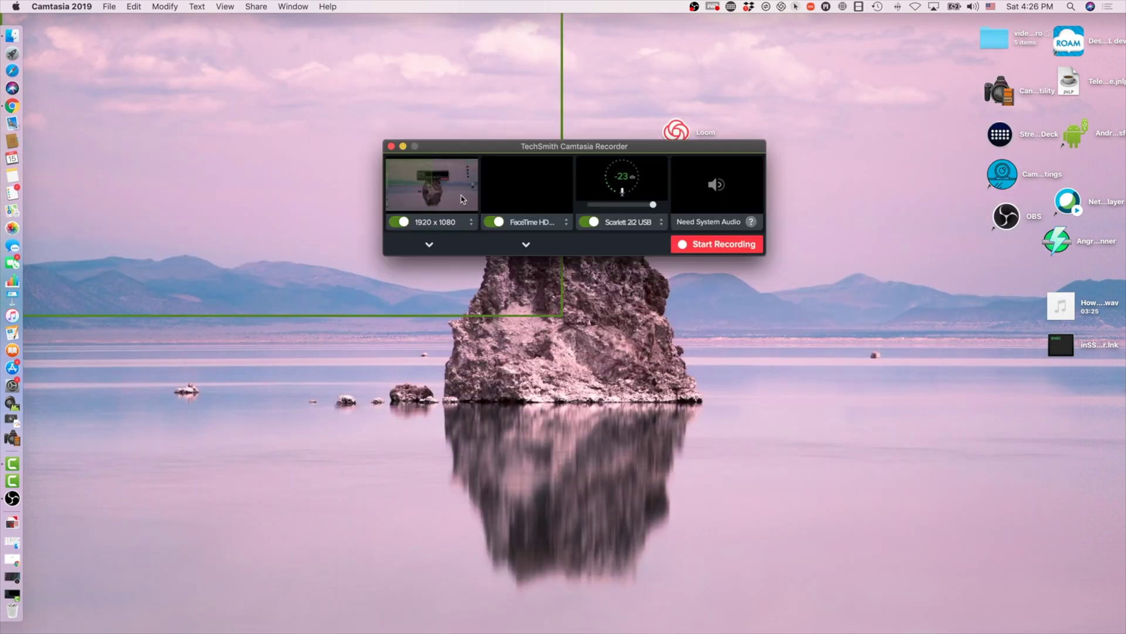
click(523, 222)
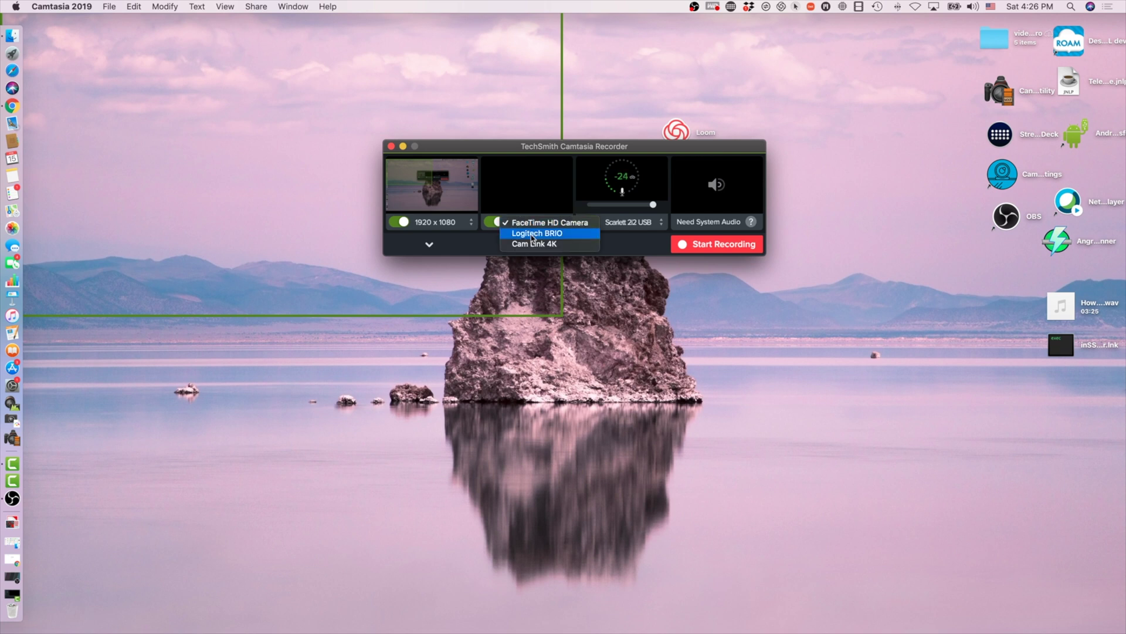
click(532, 233)
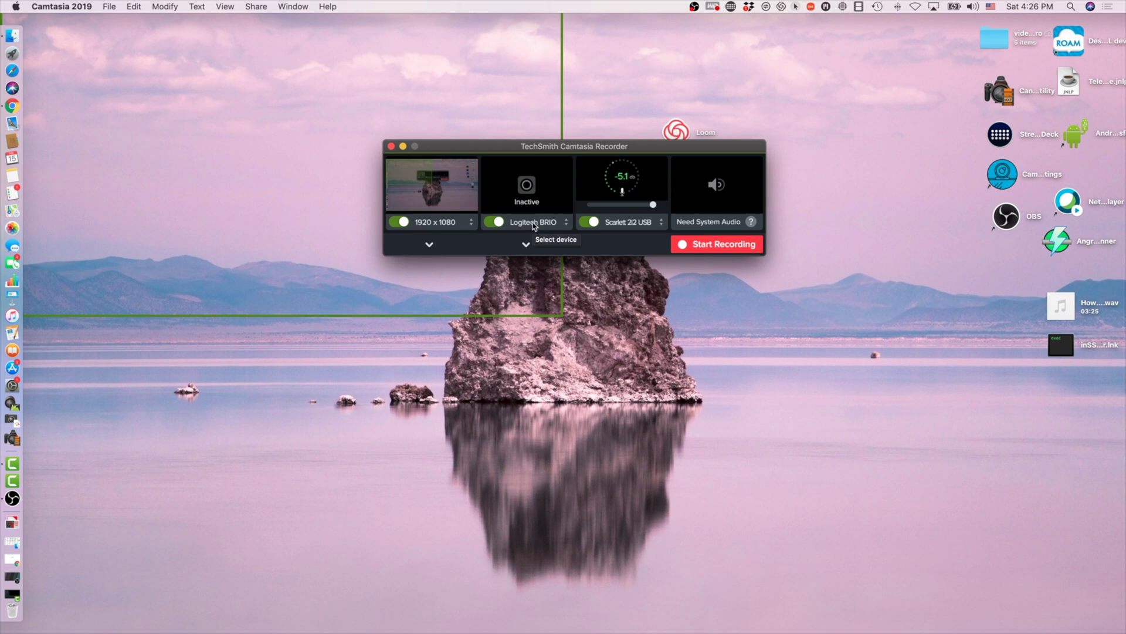
click(534, 227)
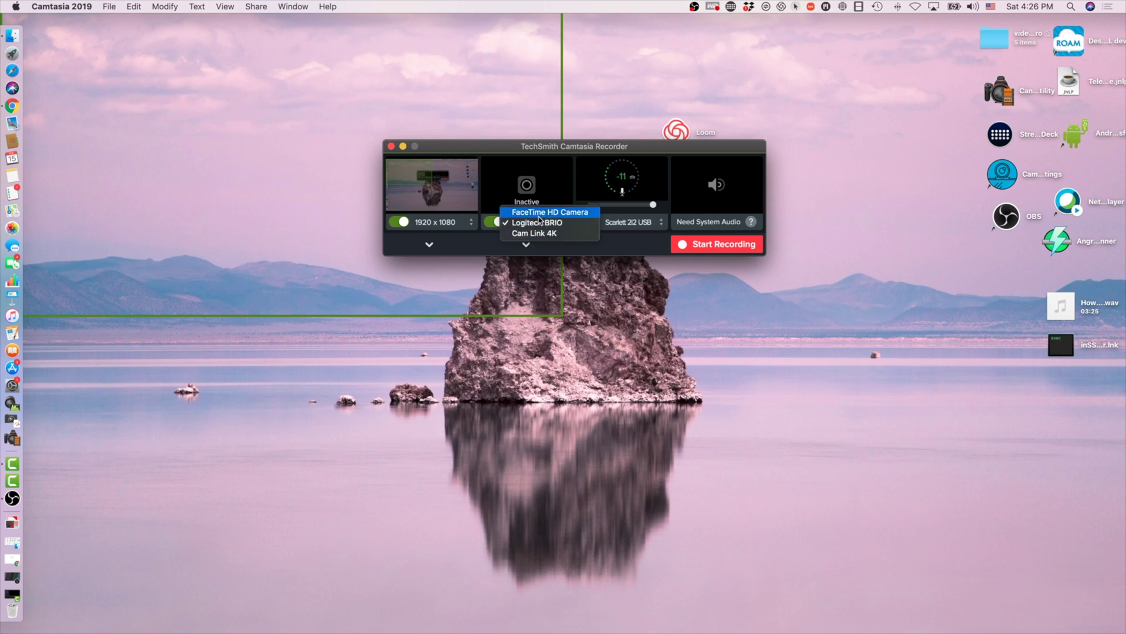
click(540, 212)
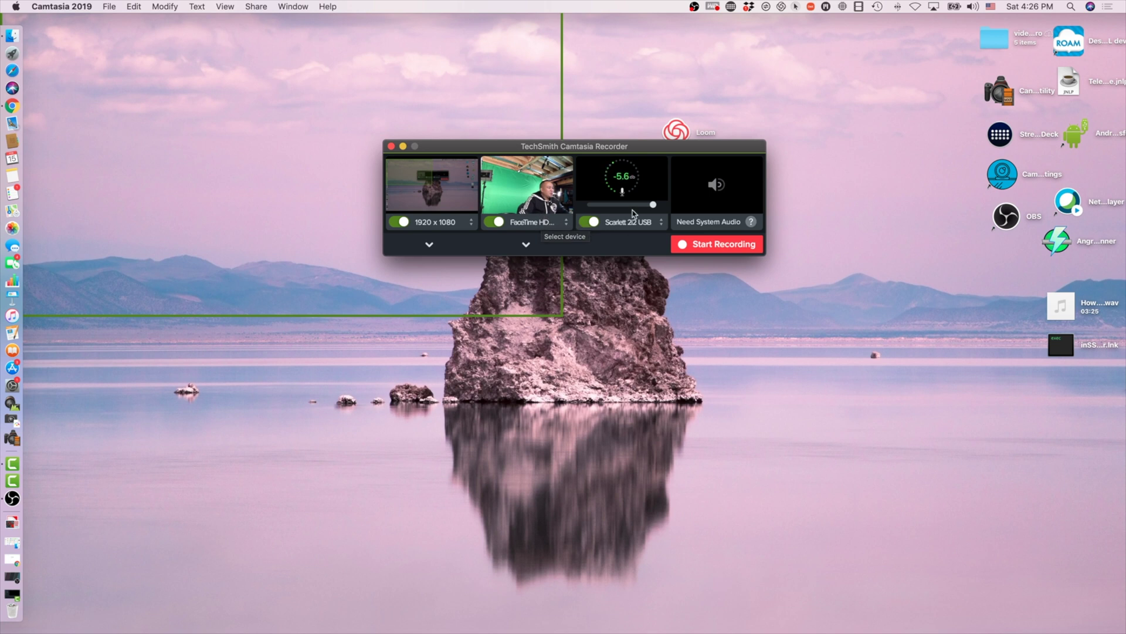
Lower the mic level slightly, then record a roughly 10-second test clip and stop it from the menu bar
drag(653, 207, 645, 205)
click(715, 244)
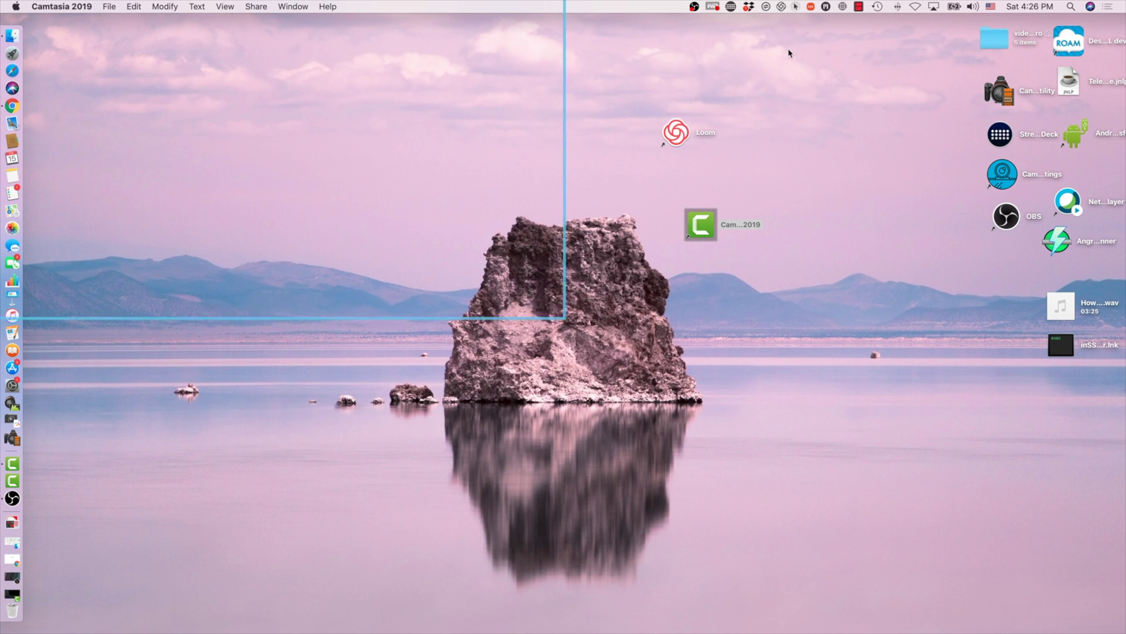
click(859, 6)
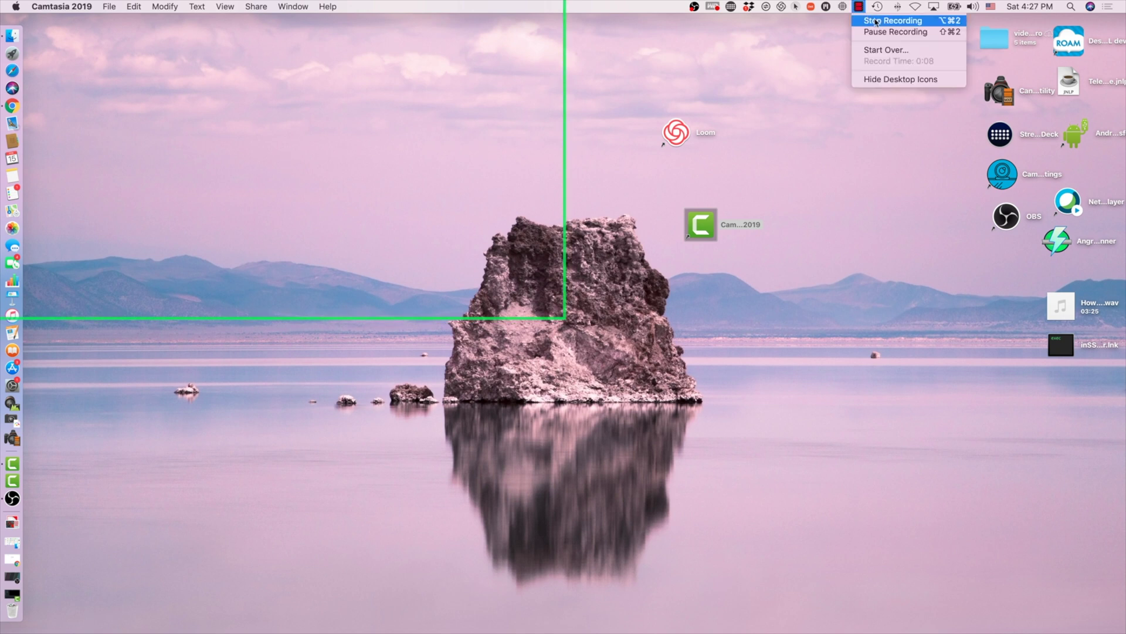
click(875, 22)
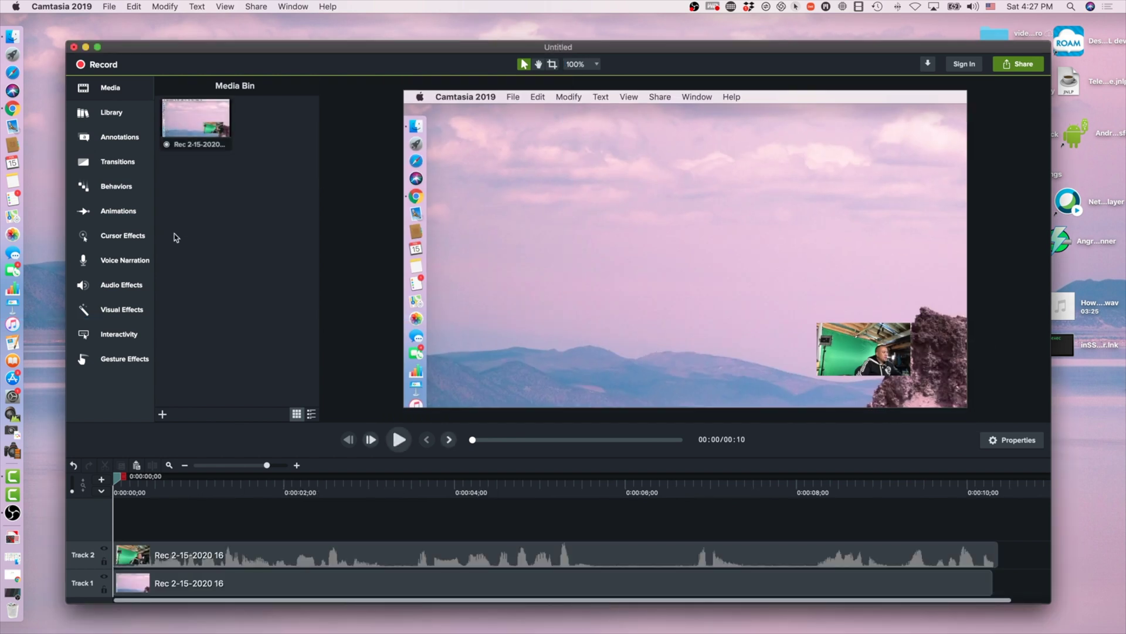
Play the 10-second test recording, adjusting system volume, and stop near the clip's end
key(space)
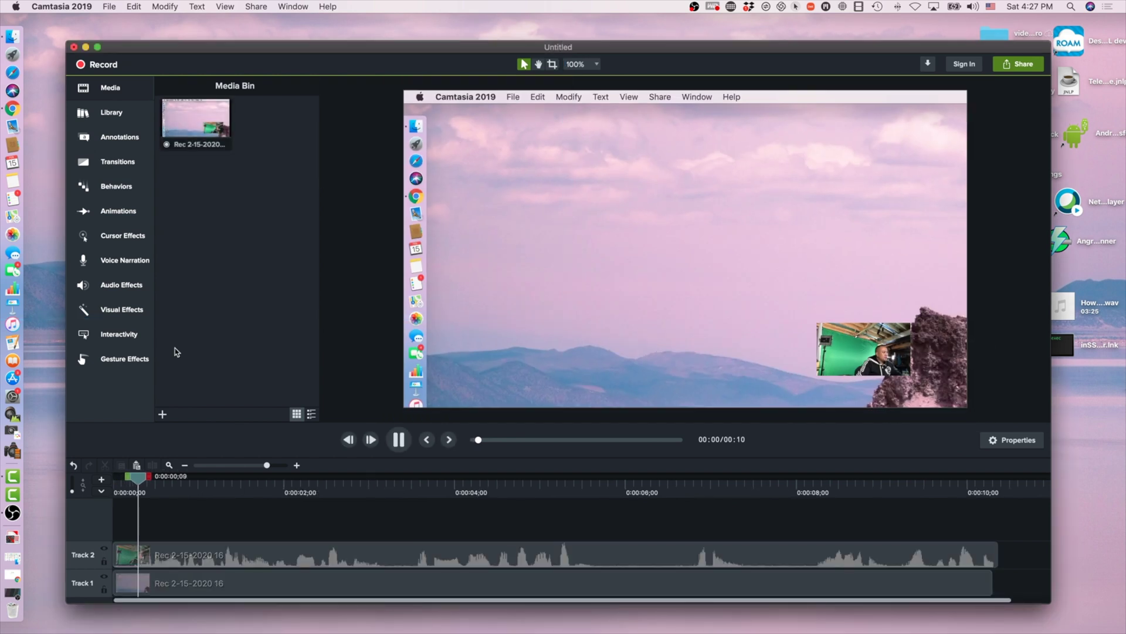
key(XF86AudioRaiseVolume)
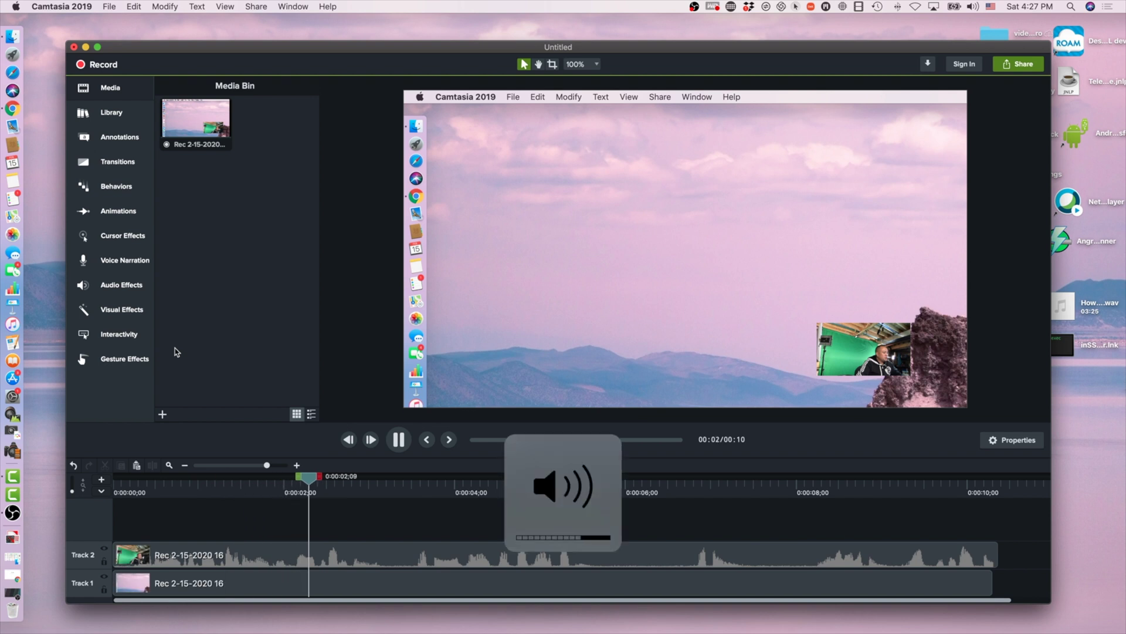
key(XF86AudioLowerVolume)
key(XF86AudioLowerVolume)
key(XF86AudioLowerVolume)
key(XF86AudioLowerVolume)
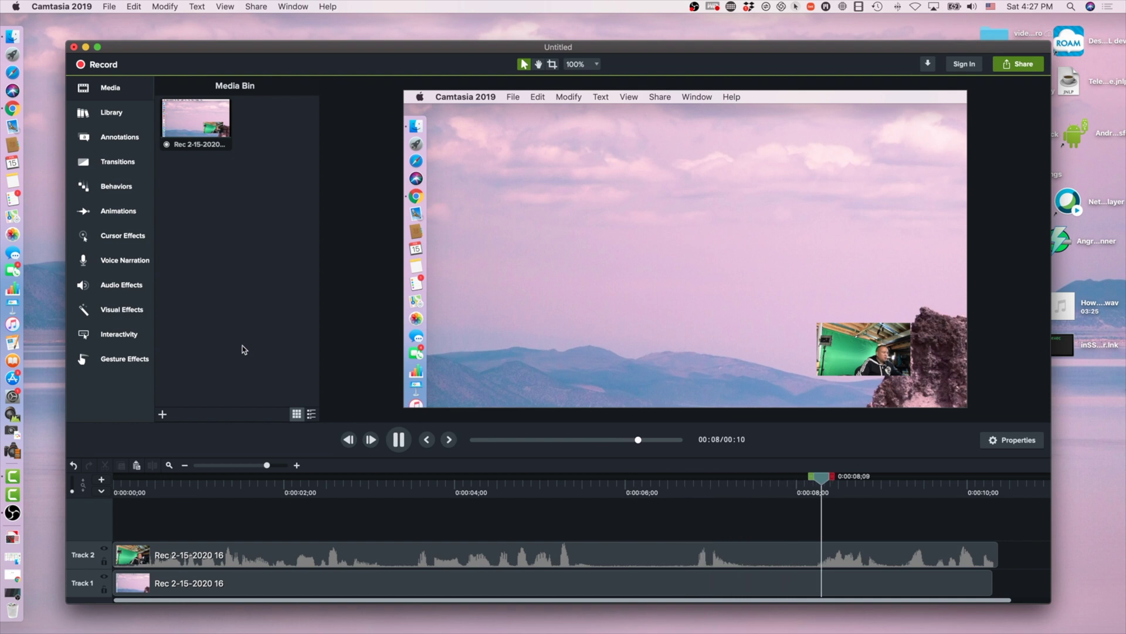
key(space)
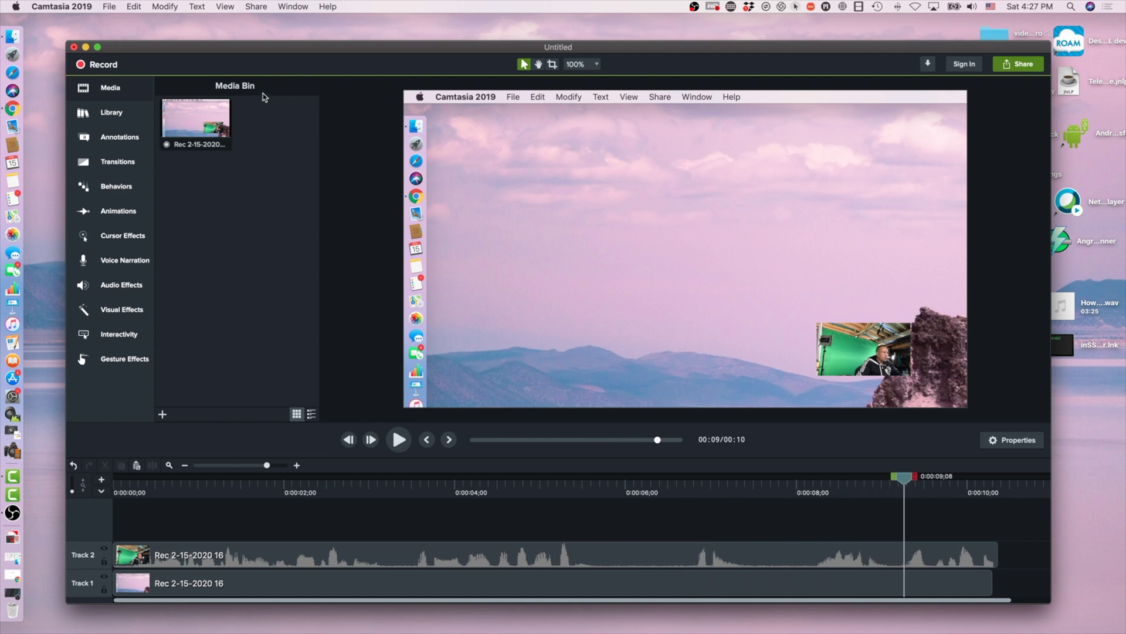
Close the Untitled project with Don't Save and bring OBS back up
drag(246, 50, 277, 50)
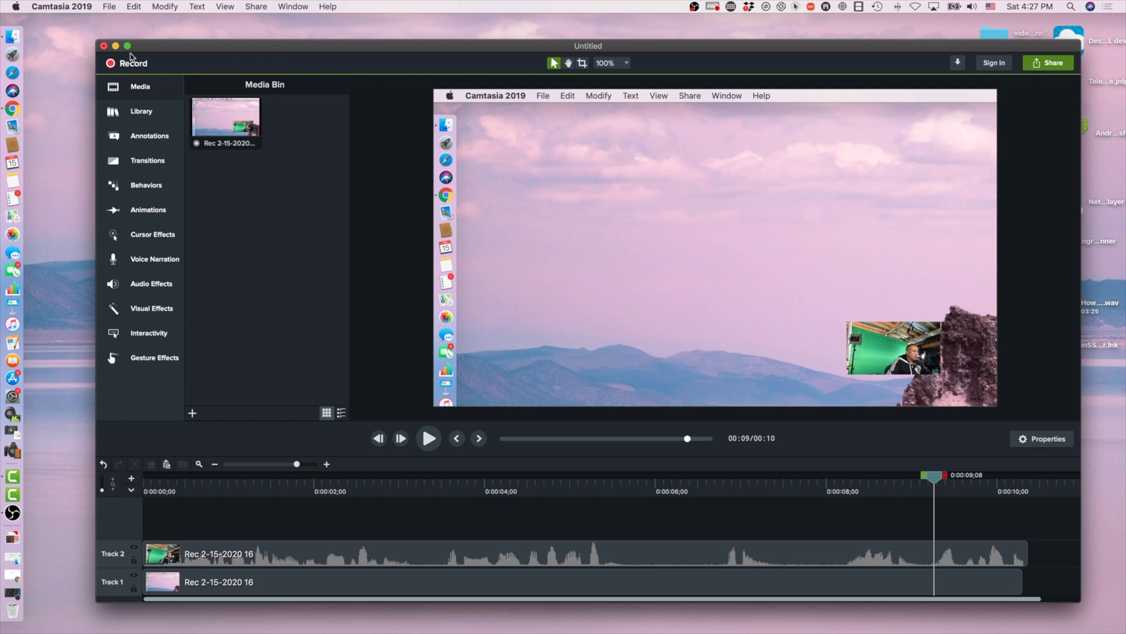
click(103, 46)
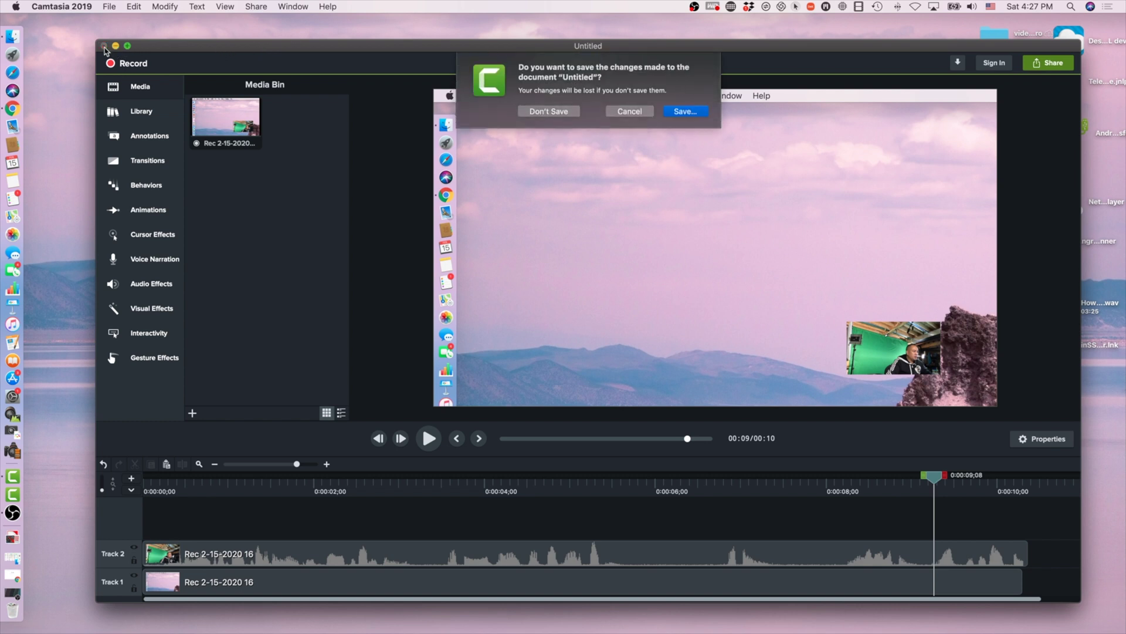
click(559, 113)
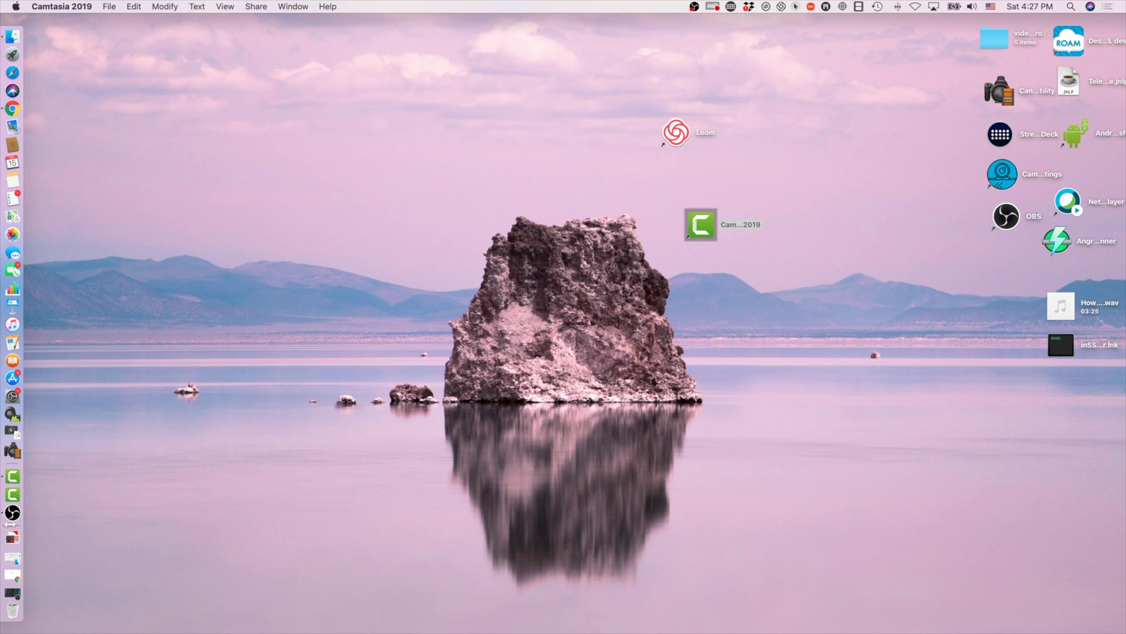
click(13, 526)
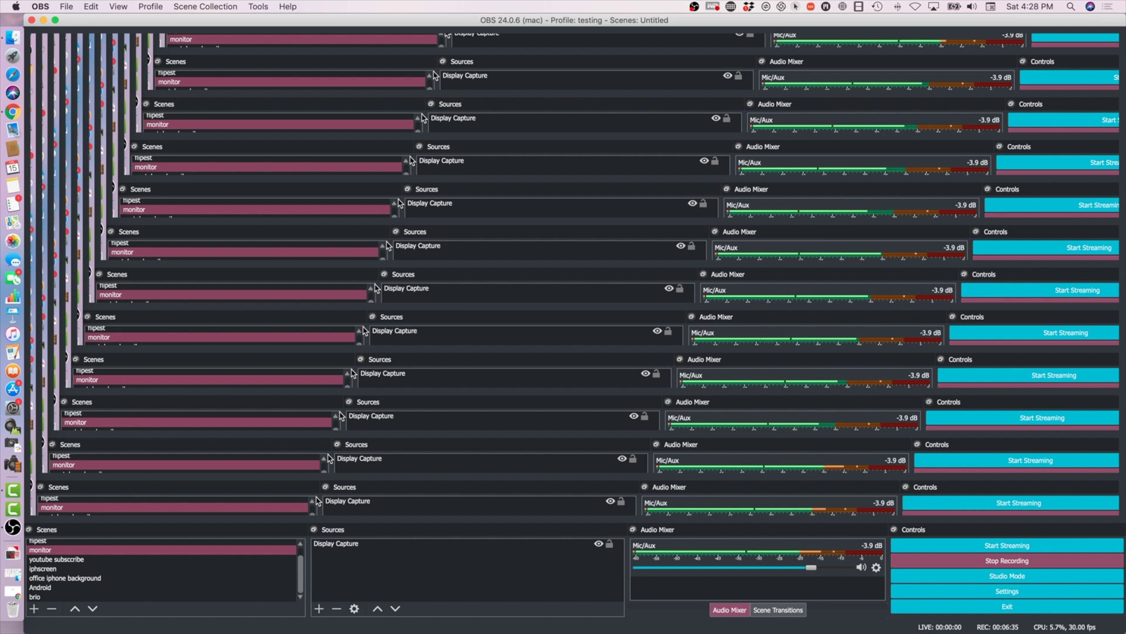
click(544, 544)
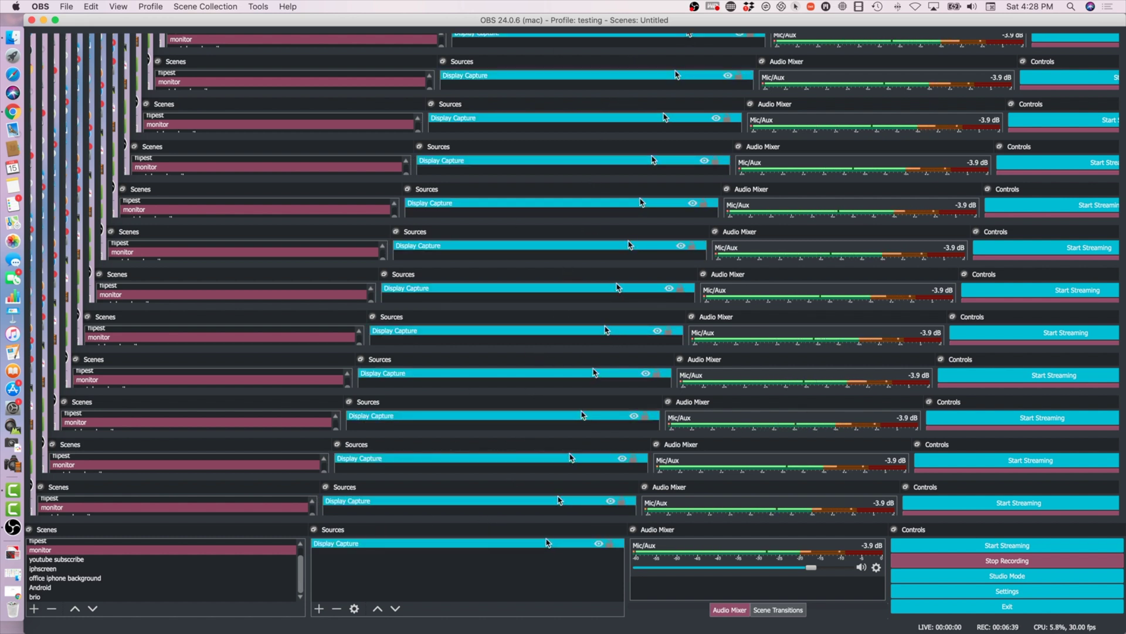
super+click(554, 542)
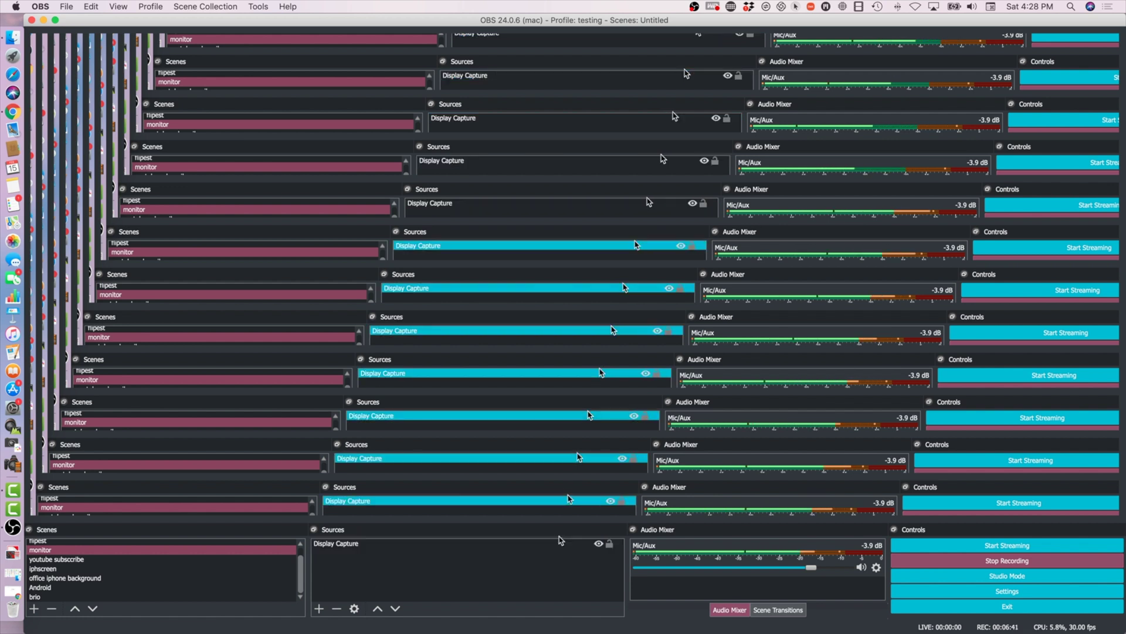